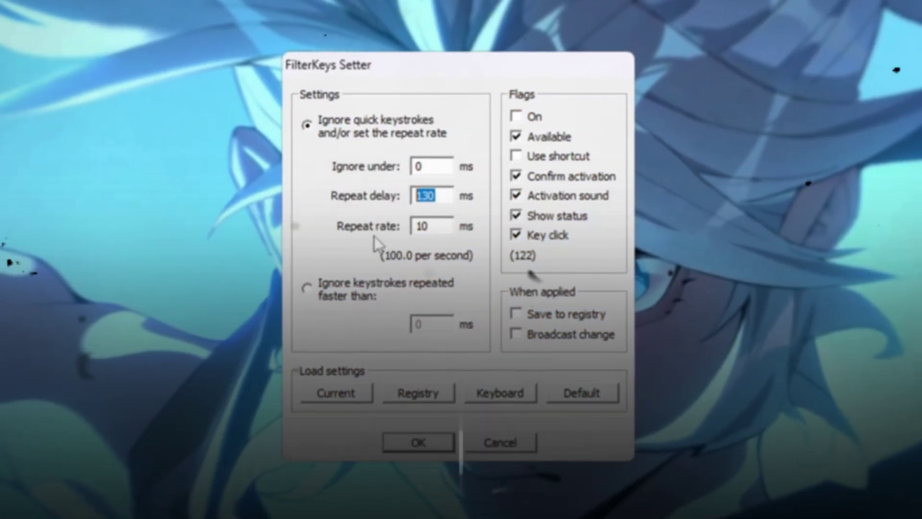
key("Tab")
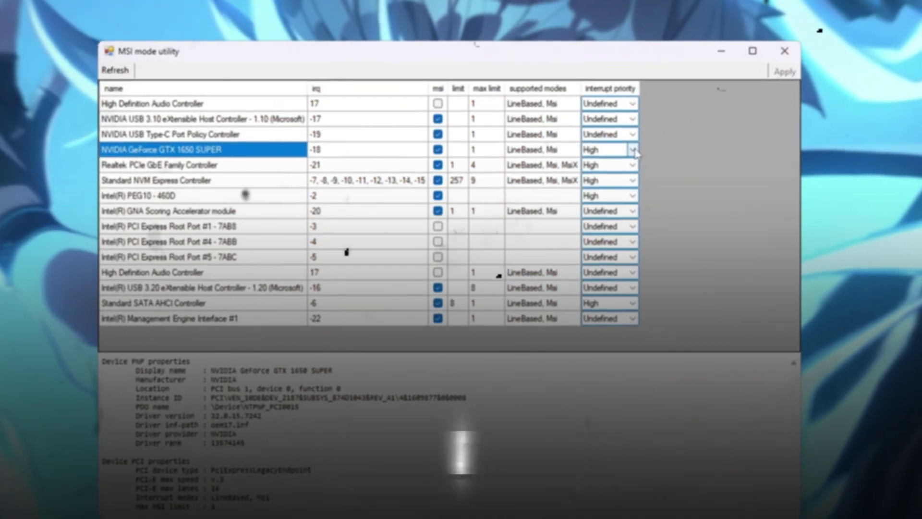
left_click(617, 179)
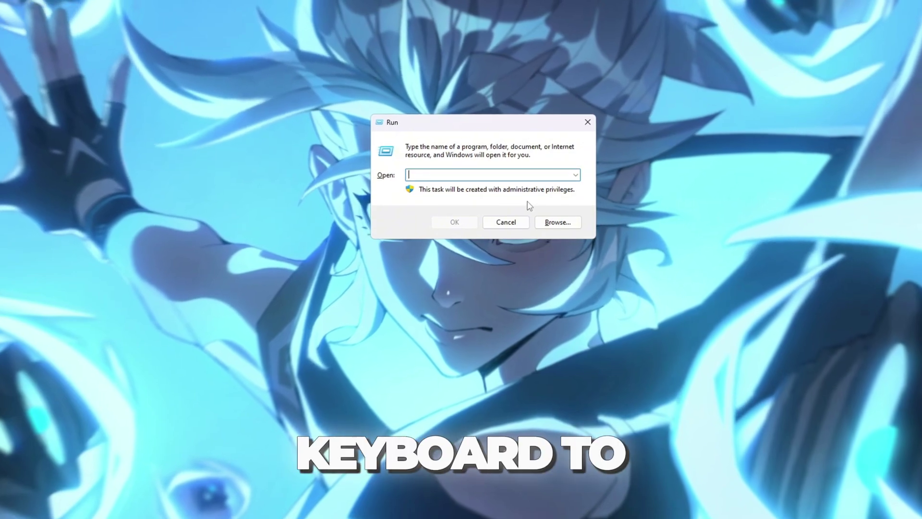
Run temp to open the Windows Temp folder, and delete all the files in it
type("te")
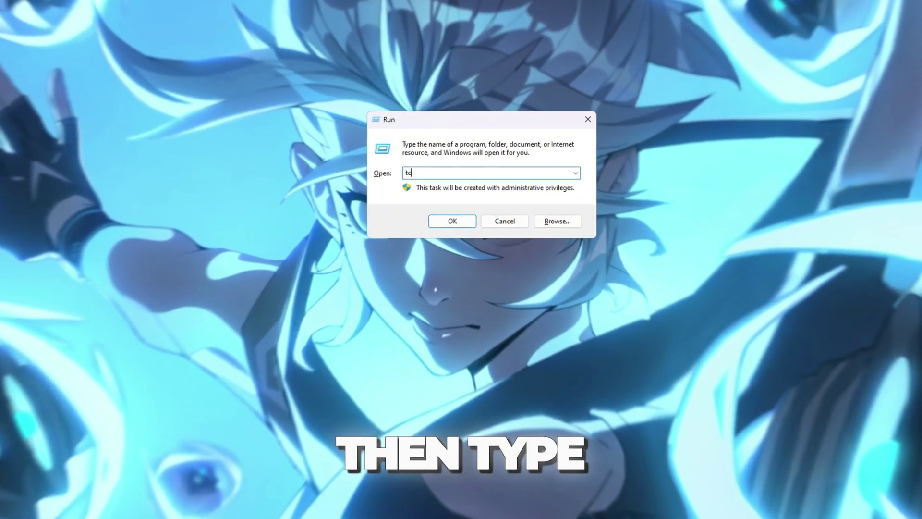
type("mp")
key("Return")
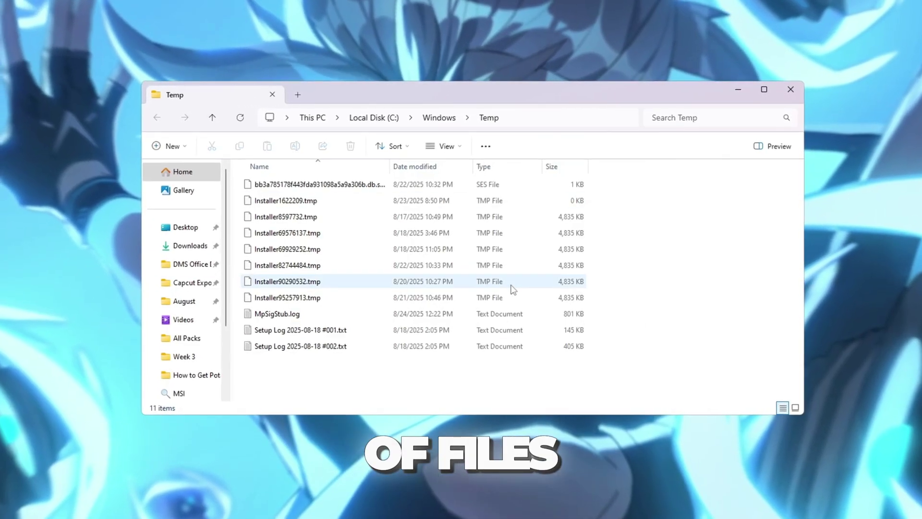
key("ctrl+a")
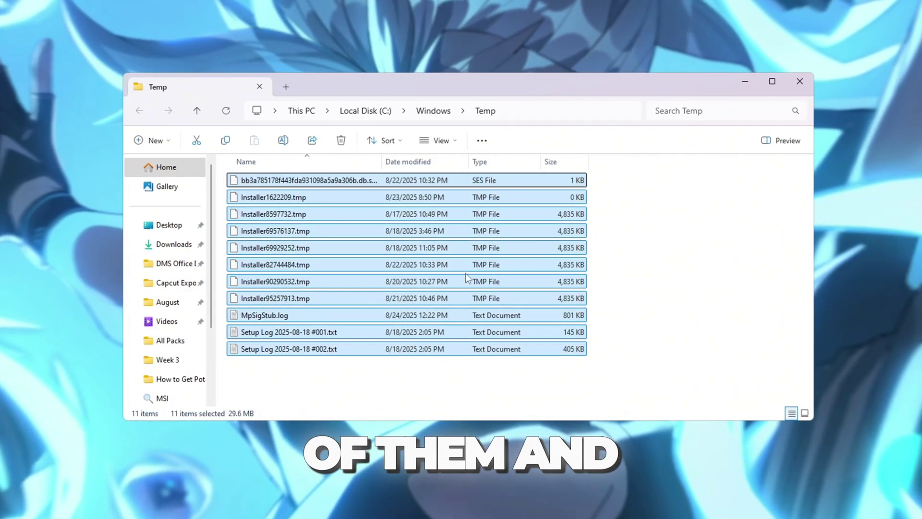
left_click(341, 140)
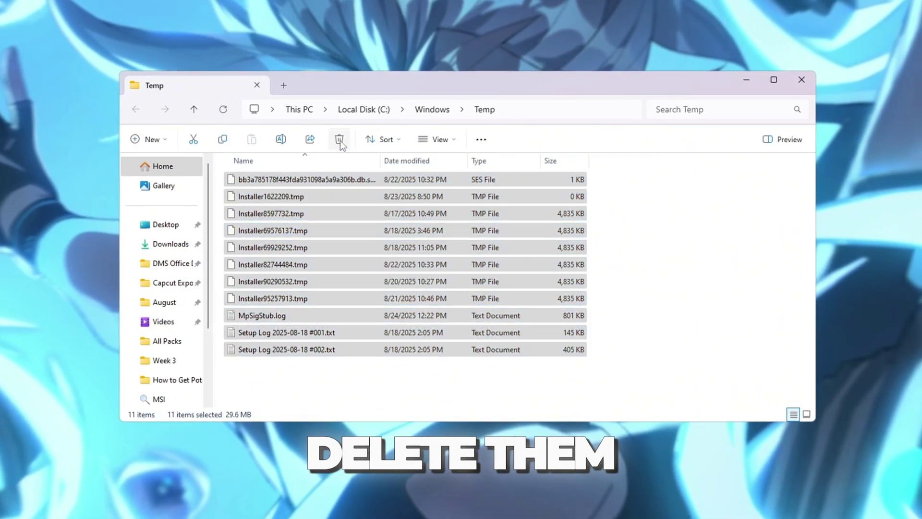
left_click(803, 79)
Run %temp% to open the user's local Temp folder, and delete all files and folders in it
key("super+r")
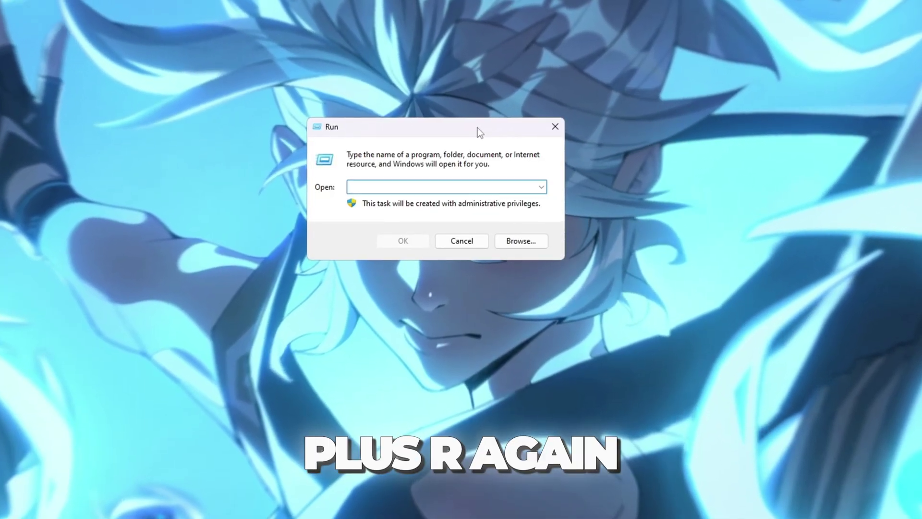
type("%temp%")
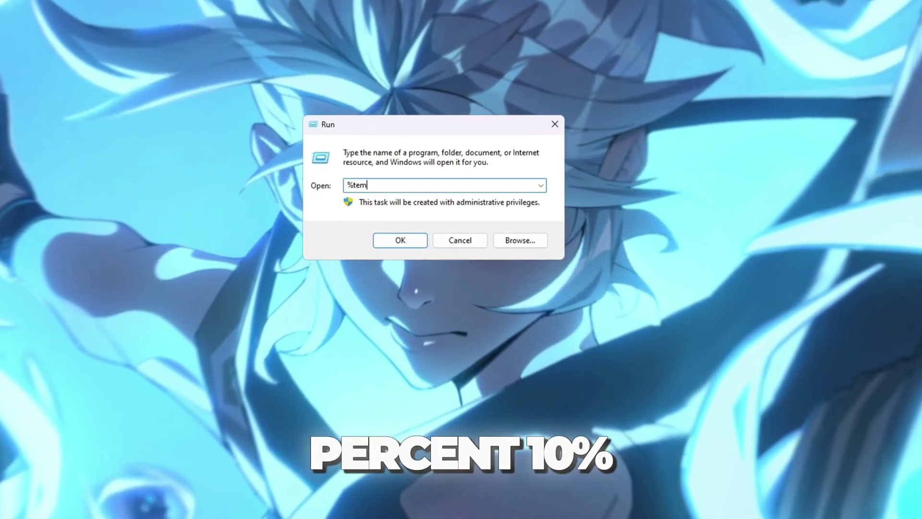
key("Return")
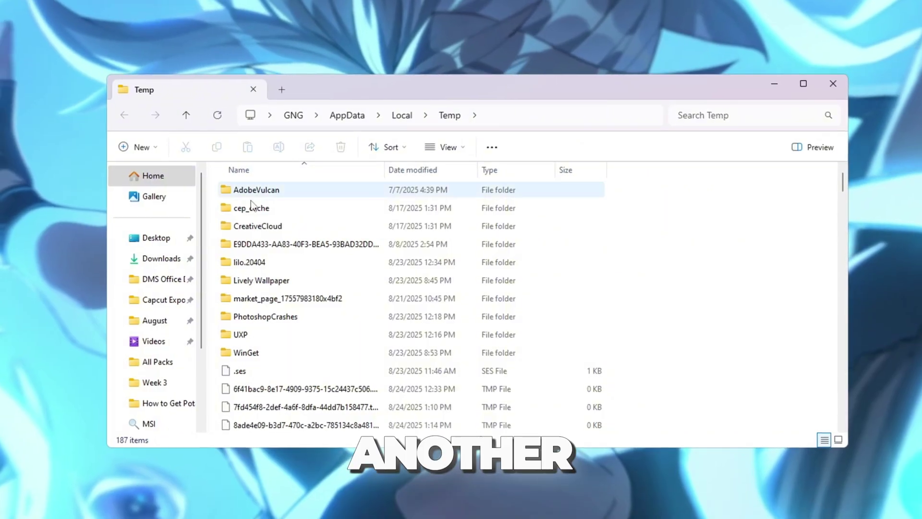
key("ctrl+a")
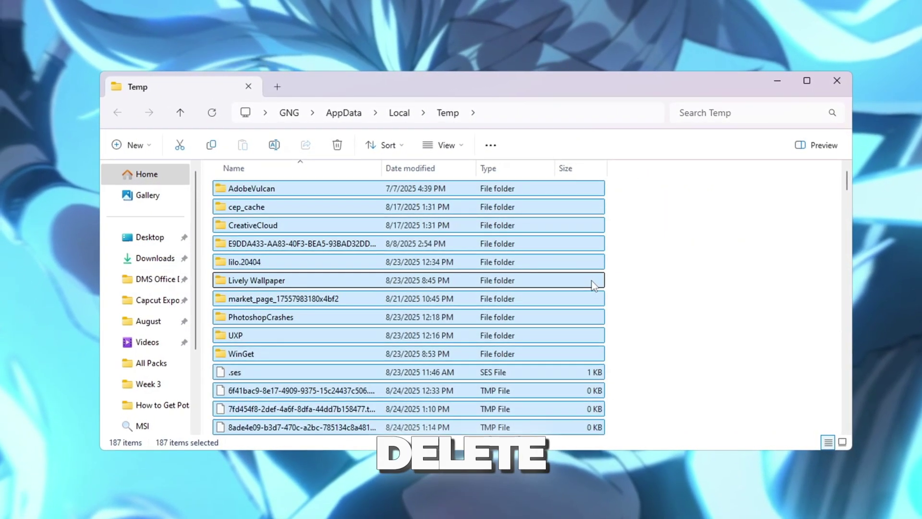
left_click(336, 144)
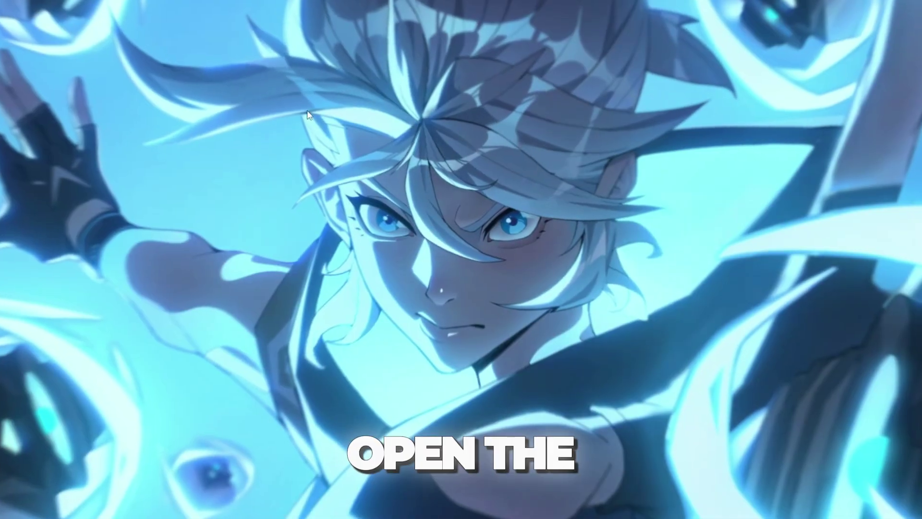
Find and launch Disk Cleanup for drive C:
key("super")
type("disk")
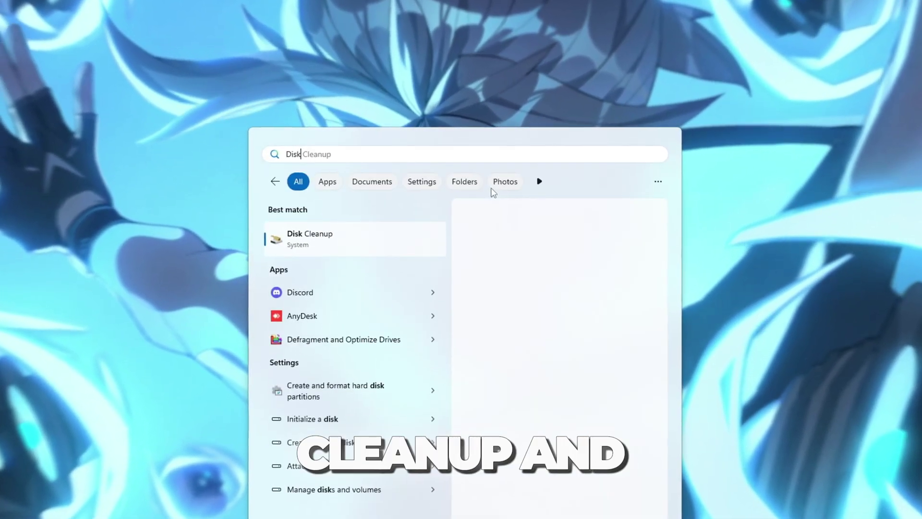
key("Return")
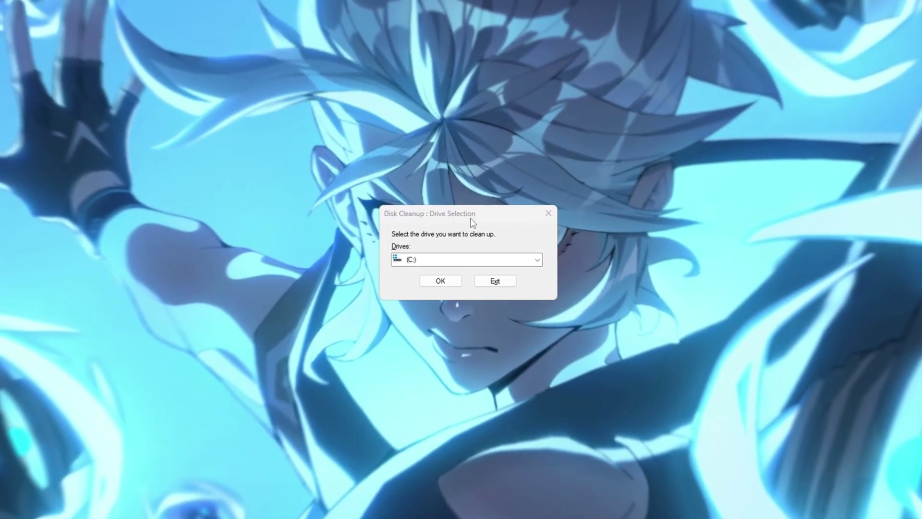
left_click(411, 200)
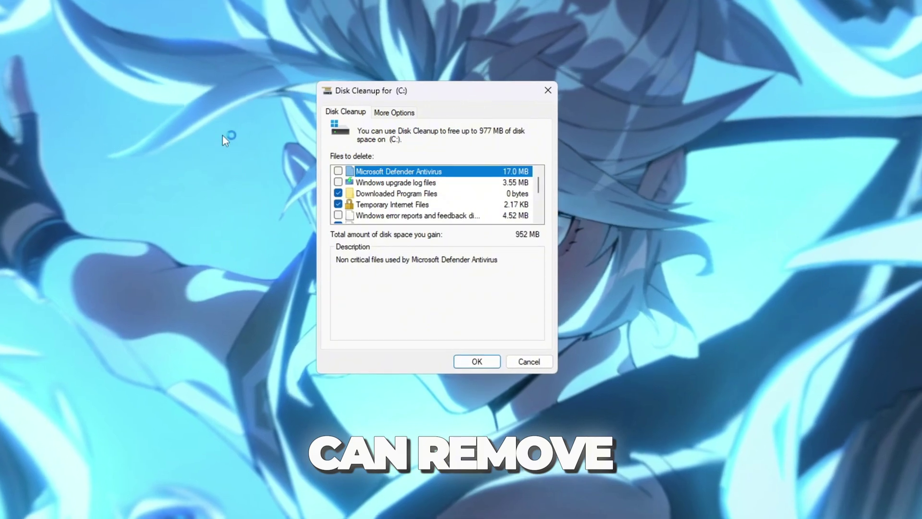
Review the preselected file categories in Disk Cleanup and permanently delete those files from drive C:
scroll(468, 196, "down", 1)
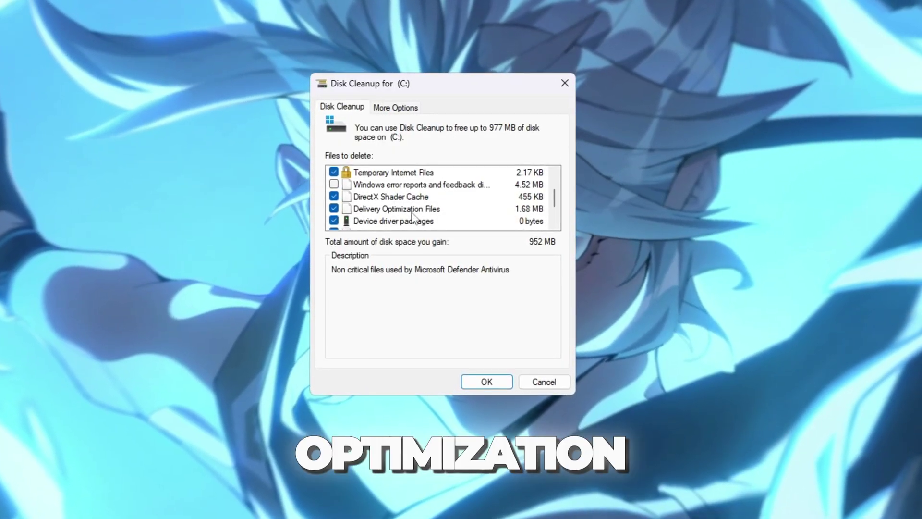
scroll(447, 226, "down", 1)
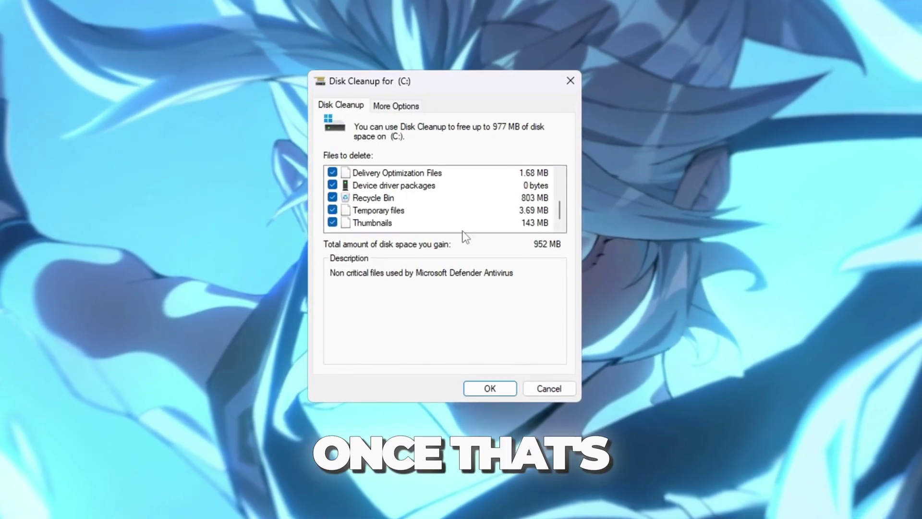
left_click(490, 390)
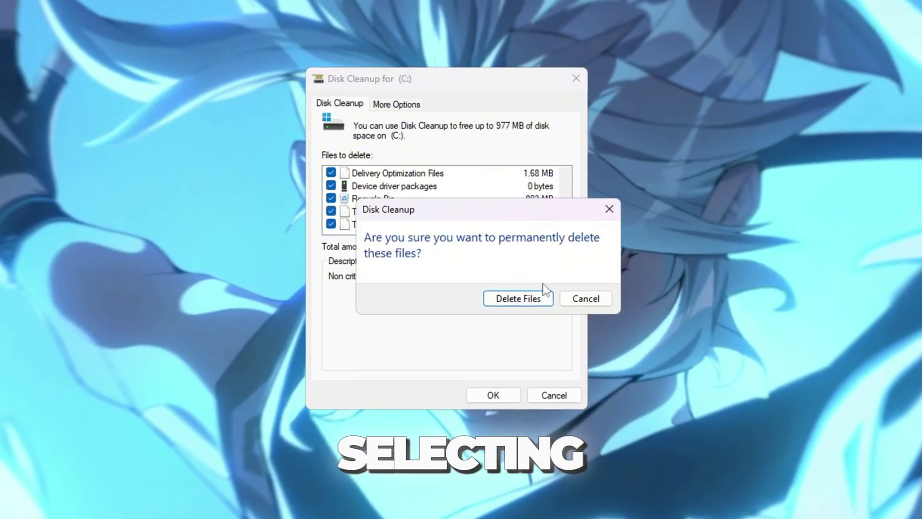
left_click(546, 301)
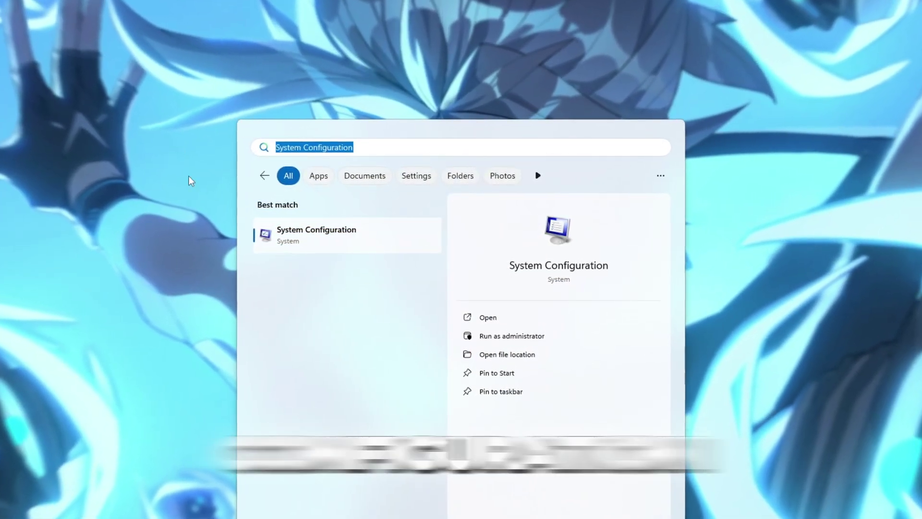
Open System Configuration and set the number of processors in the advanced boot options to 16
left_click(532, 321)
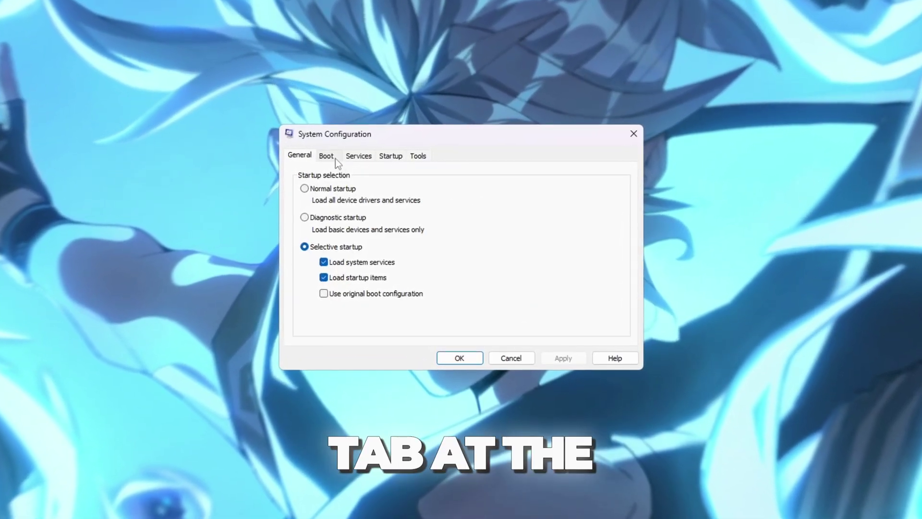
left_click(335, 159)
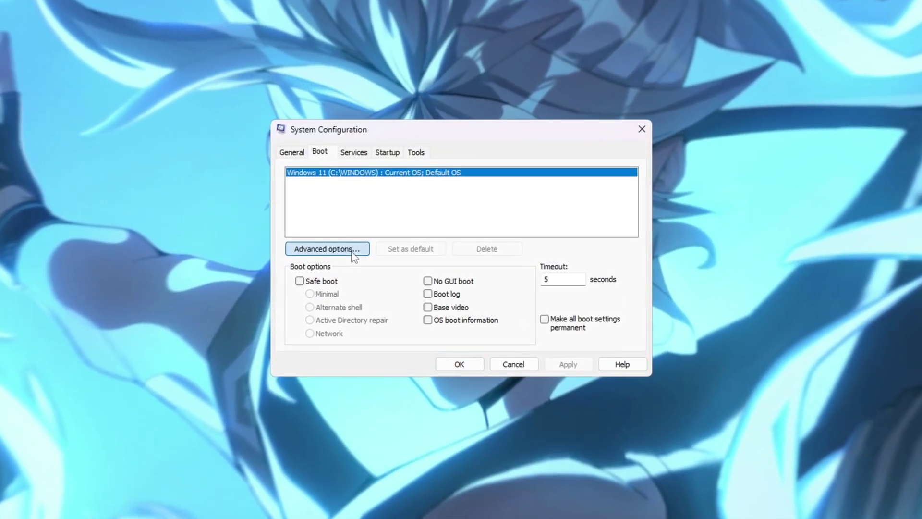
left_click(353, 250)
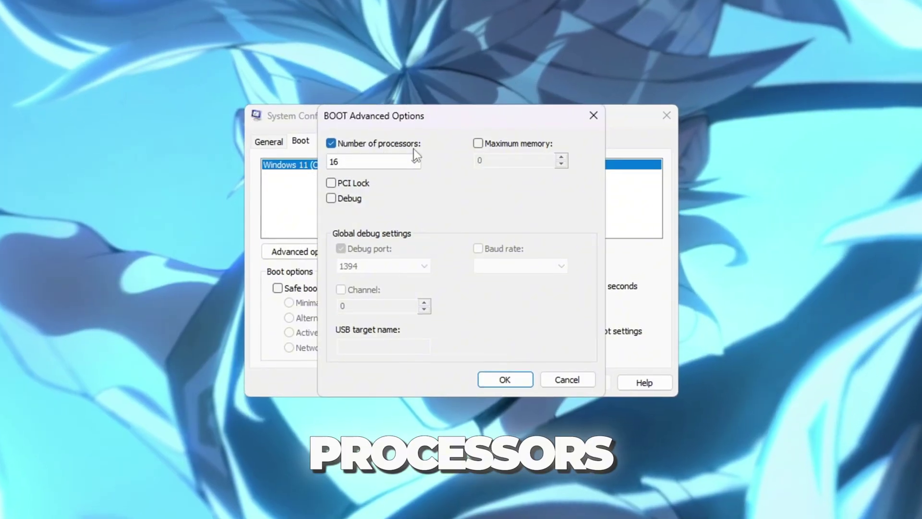
left_click(413, 161)
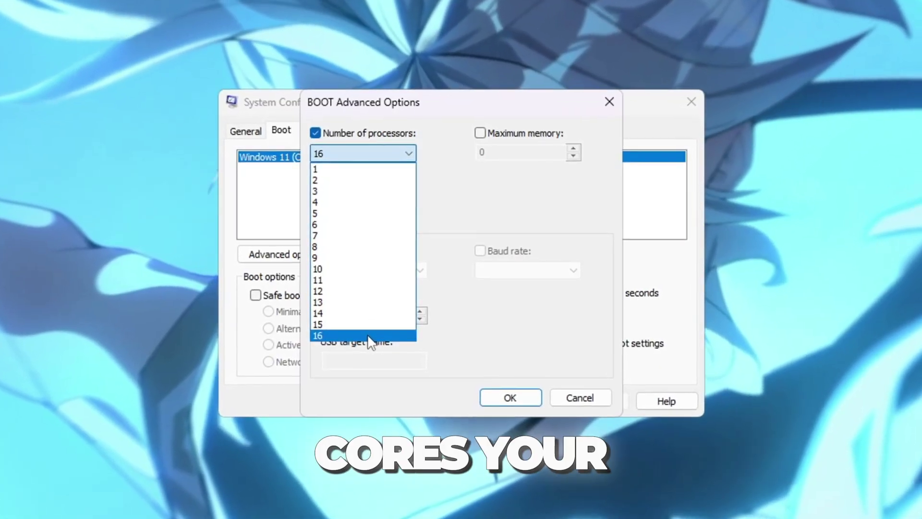
left_click(367, 336)
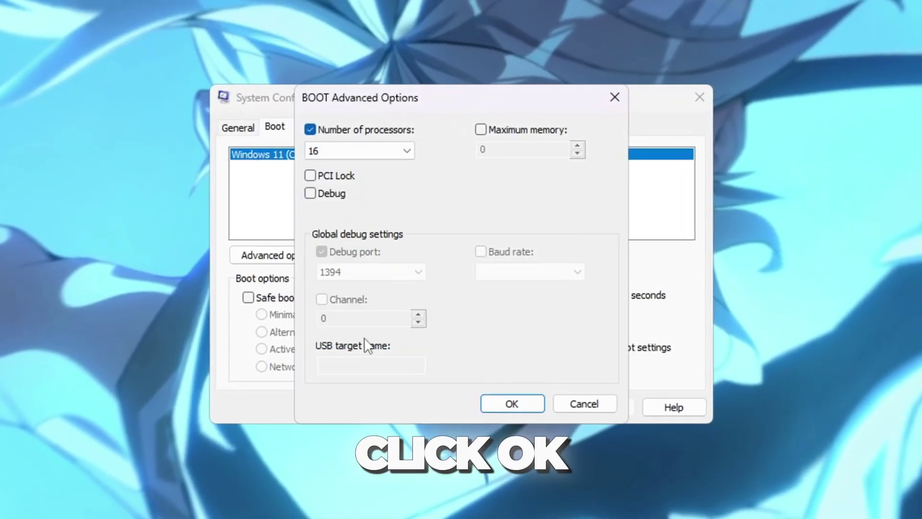
left_click(511, 403)
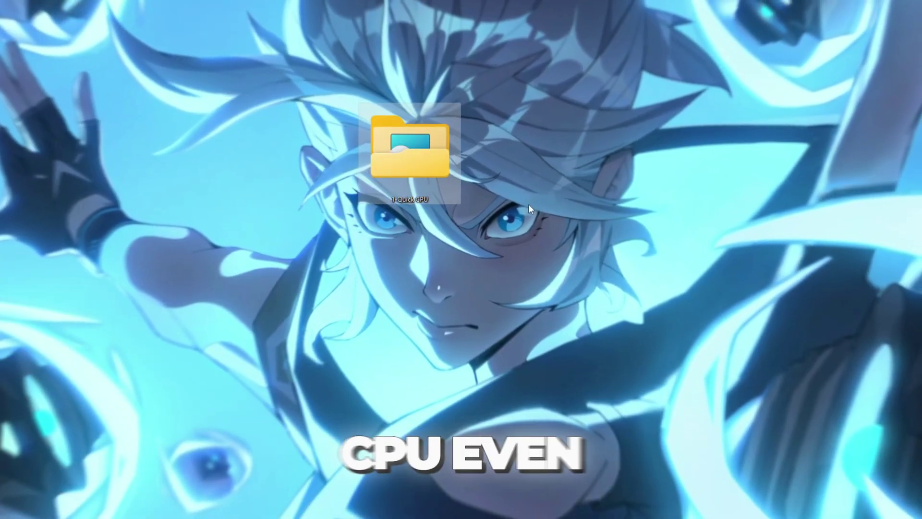
Open the 1-Quick CPU folder holding the installer, and launch the QuickCPU app
double_click(418, 169)
left_click_drag(467, 140, 459, 95)
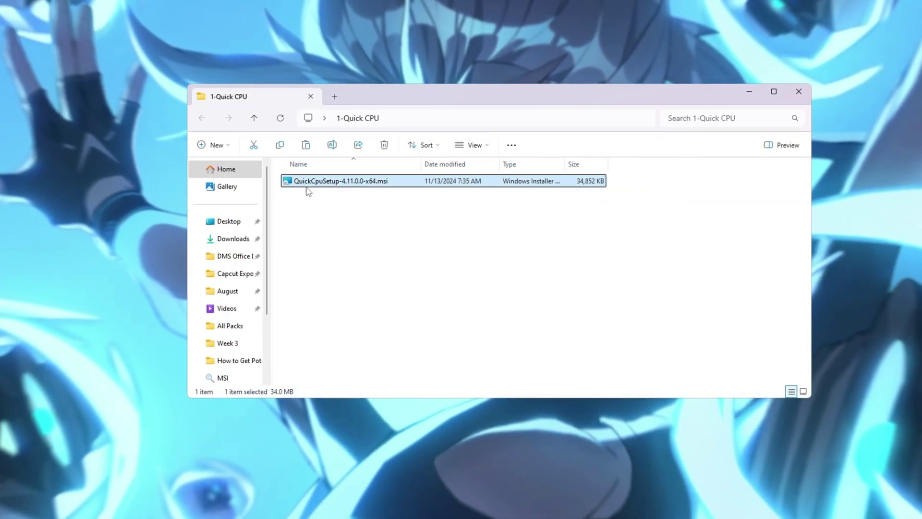
key("super")
type("quic")
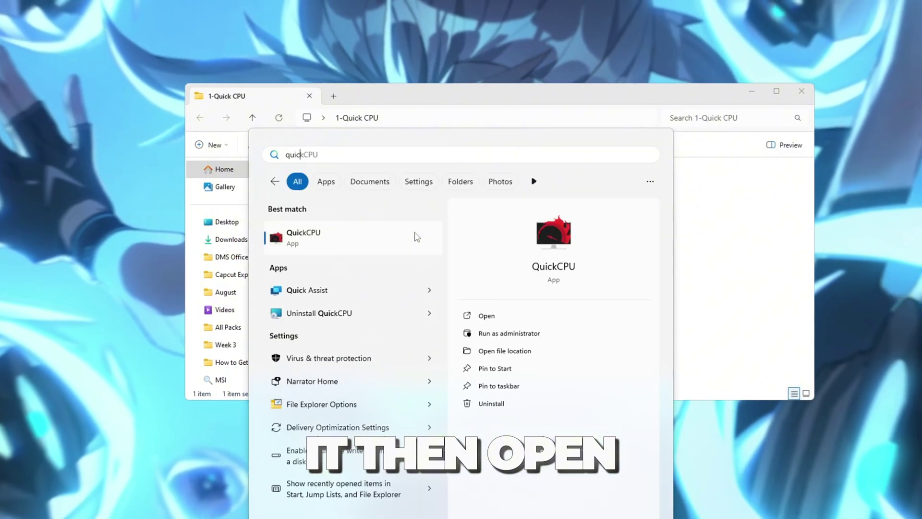
left_click(416, 237)
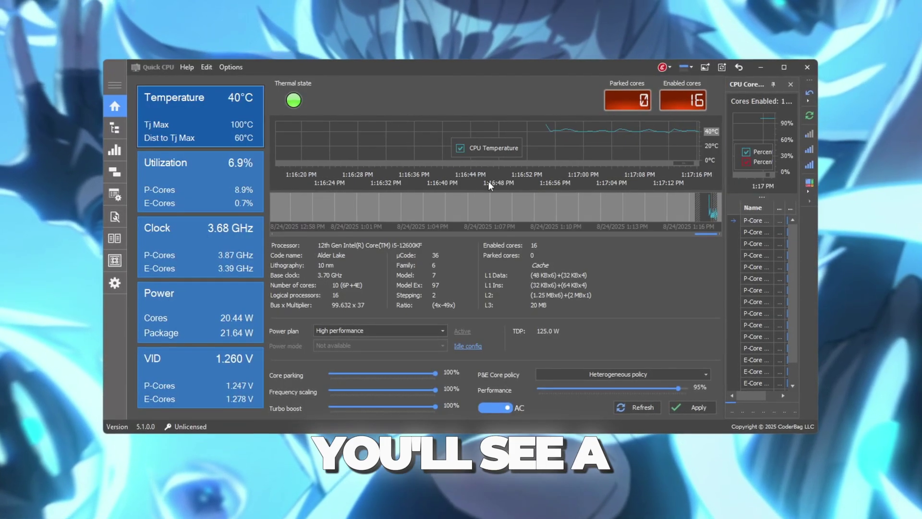
Apply the Ultimate Performance power plan with core parking and performance at 100%
left_click(378, 330)
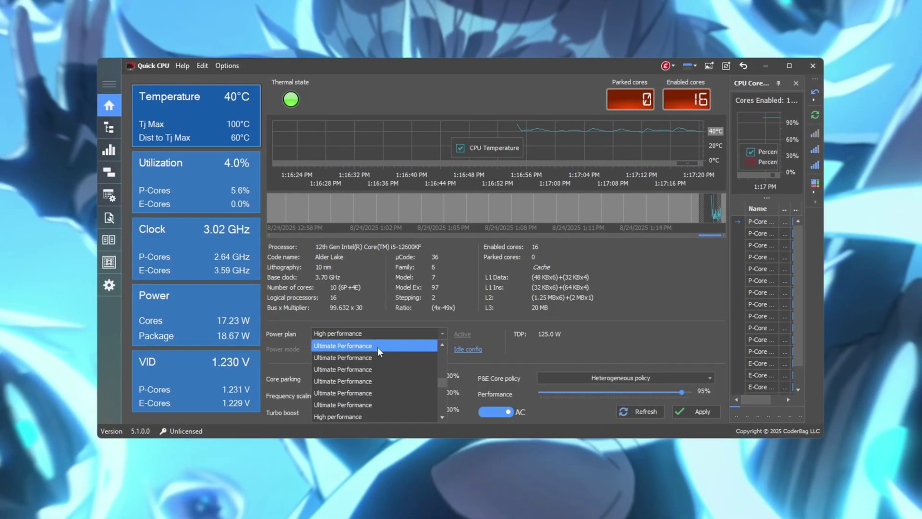
left_click(376, 347)
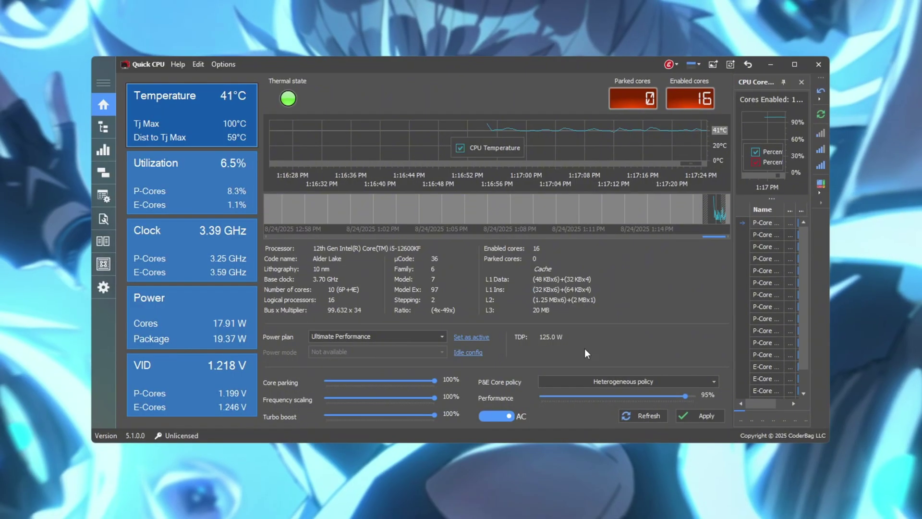
left_click_drag(434, 382, 471, 390)
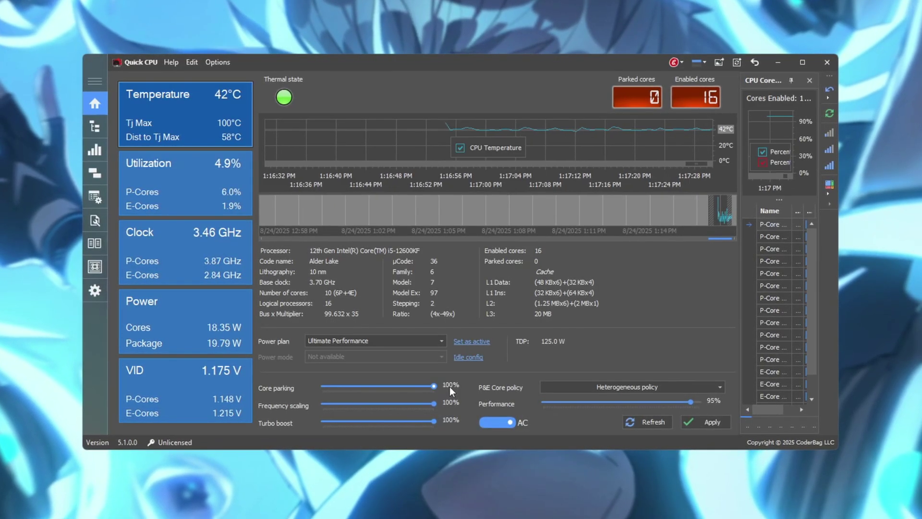
left_click_drag(660, 405, 715, 406)
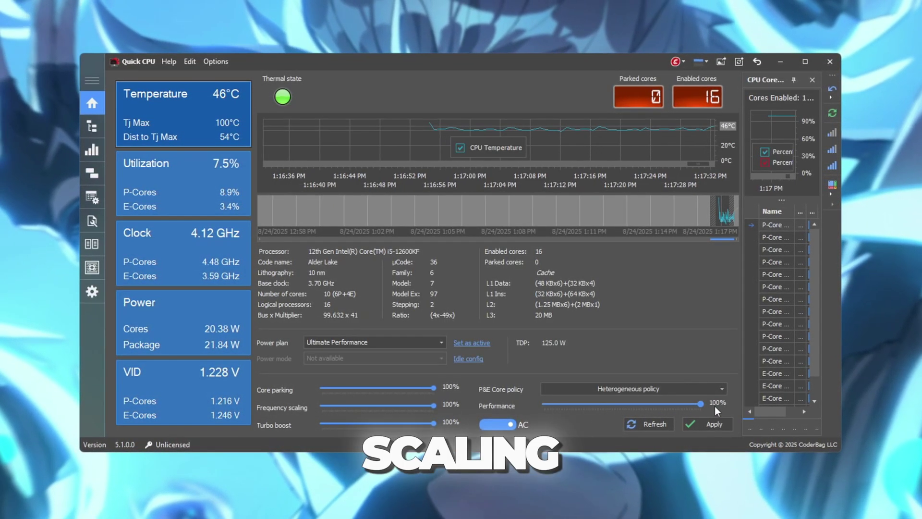
left_click(714, 425)
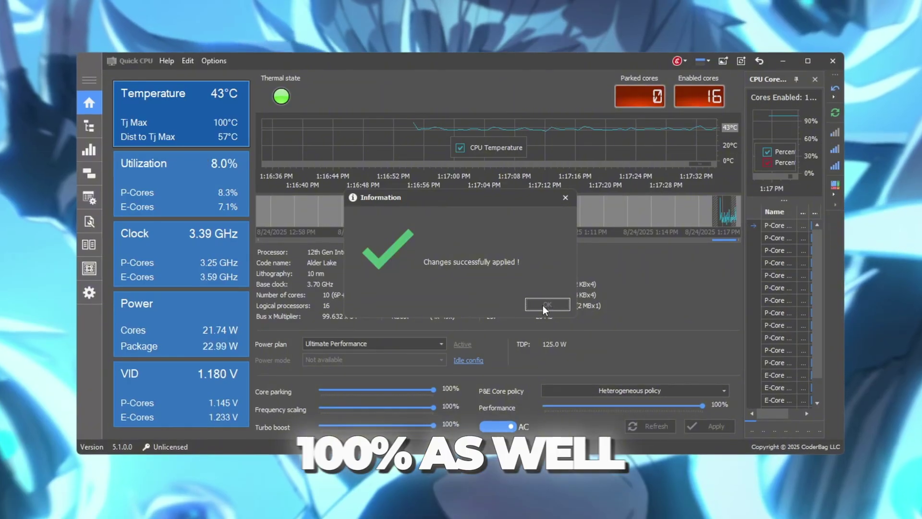
left_click(547, 304)
Keep frequency scaling and turbo boost at 100% and apply the CPU settings
left_click_drag(434, 407, 322, 407)
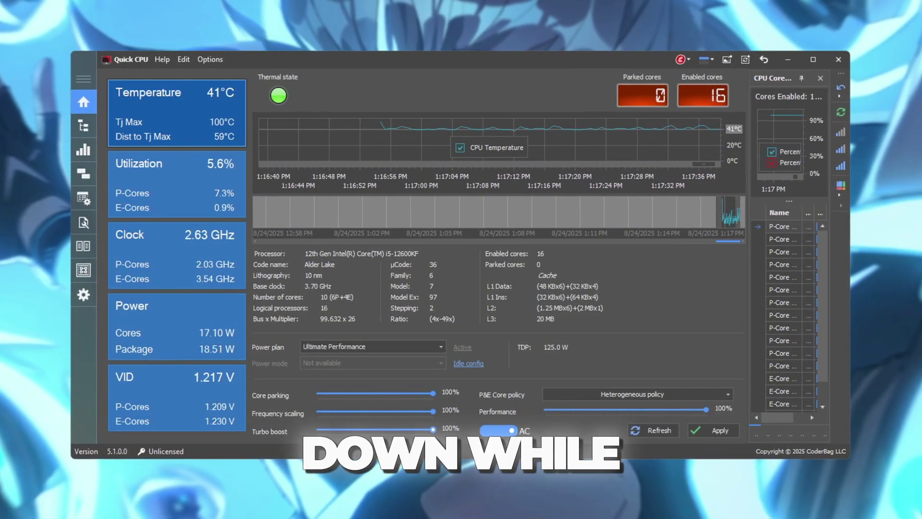
left_click(714, 433)
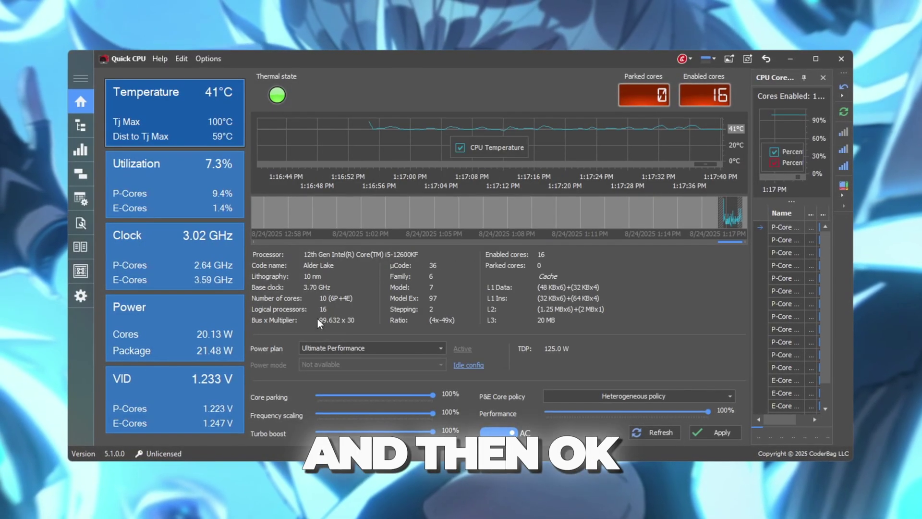
left_click(81, 275)
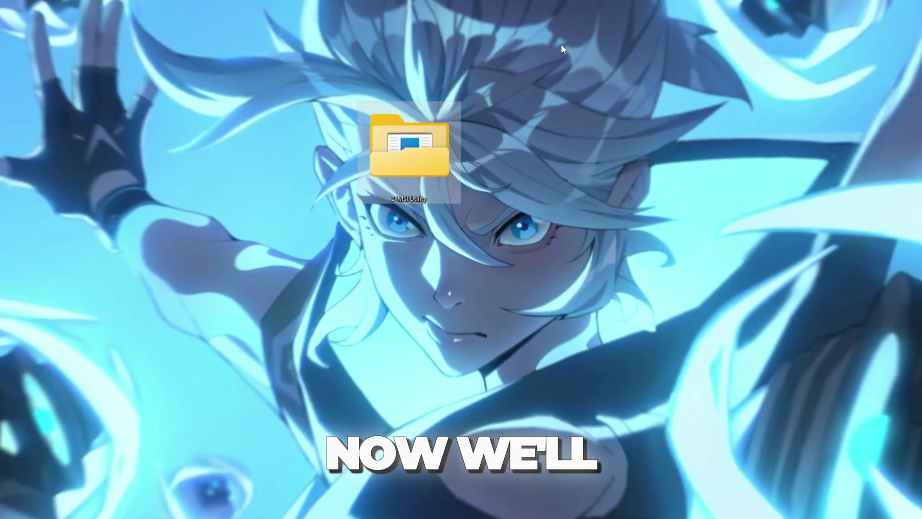
Open the 2-MSI Utility folder, run MSI Mode Utility 3.0.exe as administrator, and close the folder window
double_click(407, 149)
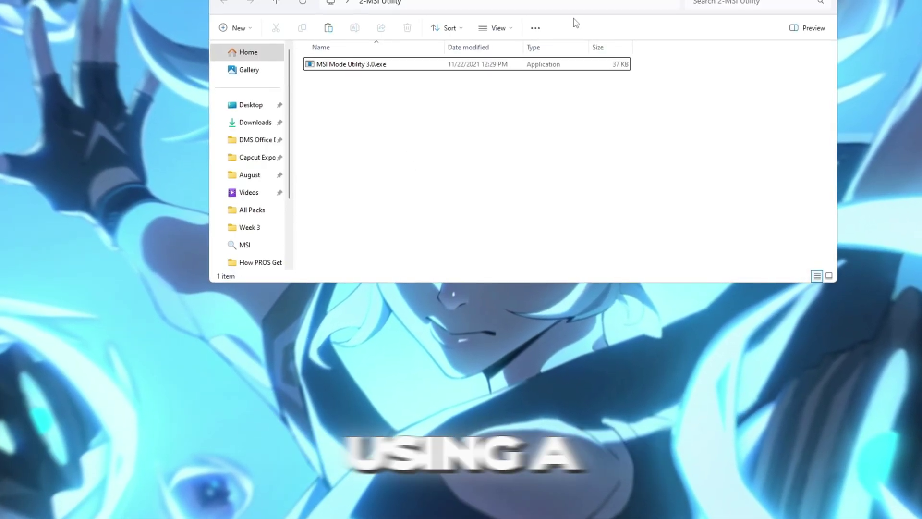
left_click_drag(566, 1, 505, 55)
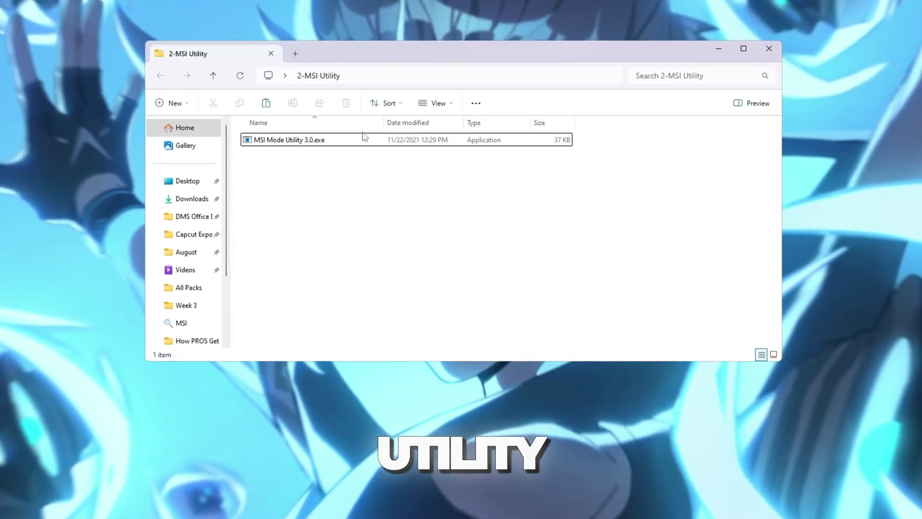
left_click(366, 140)
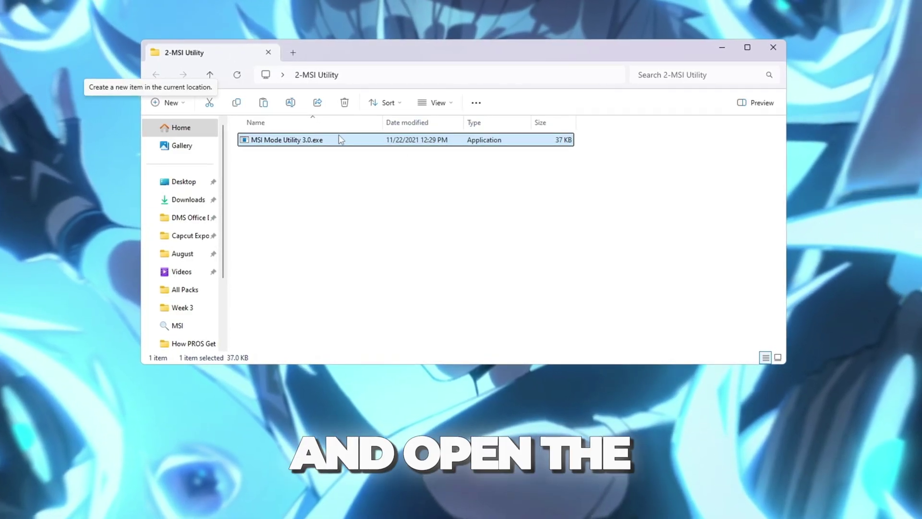
right_click(338, 140)
left_click(411, 210)
left_click(776, 47)
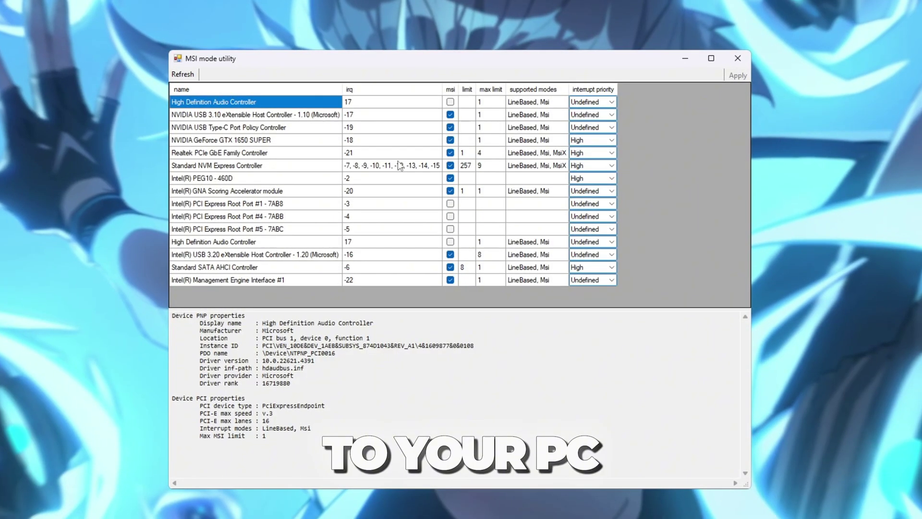
Set the interrupt priority to High for the NVIDIA GeForce GTX 1650 SUPER, Realtek GbE controller, NVM Express controller and Intel PEG10 devices
left_click(205, 151)
key("Up")
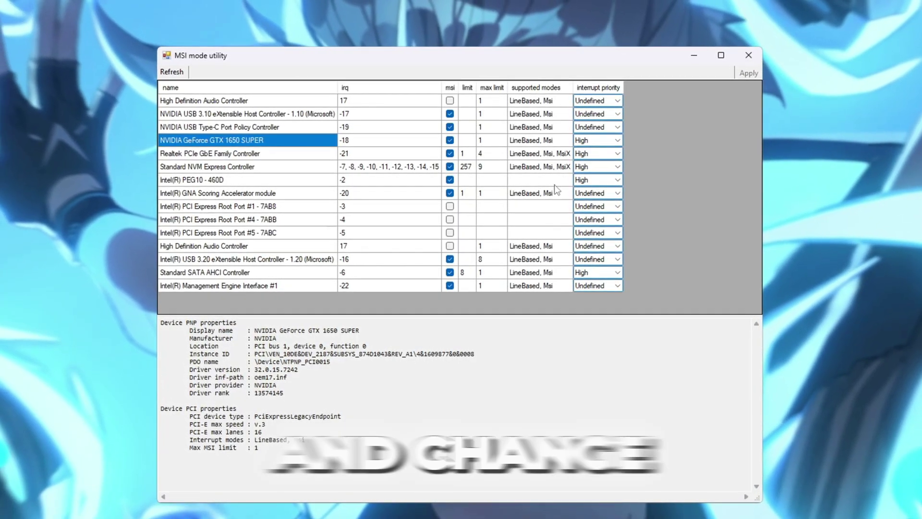
left_click(619, 139)
left_click(600, 175)
left_click(618, 153)
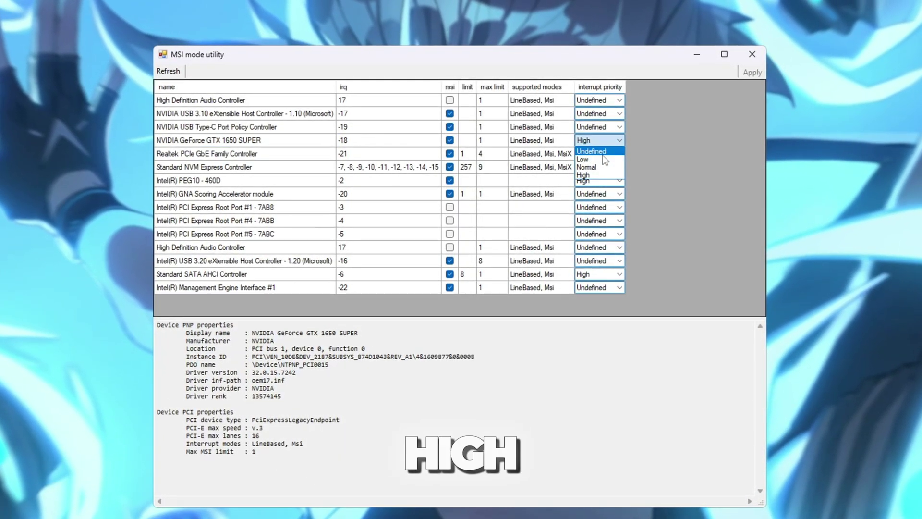
left_click(600, 188)
left_click(618, 167)
left_click(600, 202)
left_click(619, 180)
left_click(600, 215)
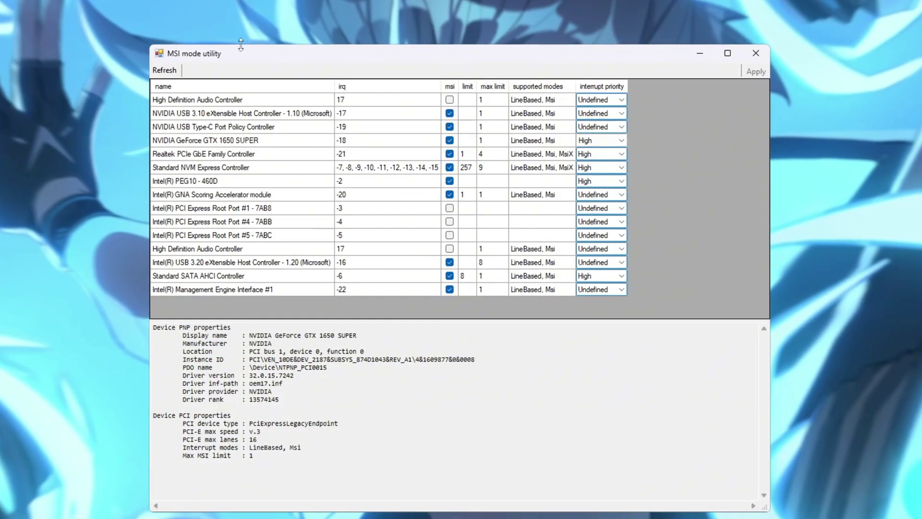
Select the Intel(R) PEG10 - 460D device and choose High as its interrupt priority
left_click(230, 182)
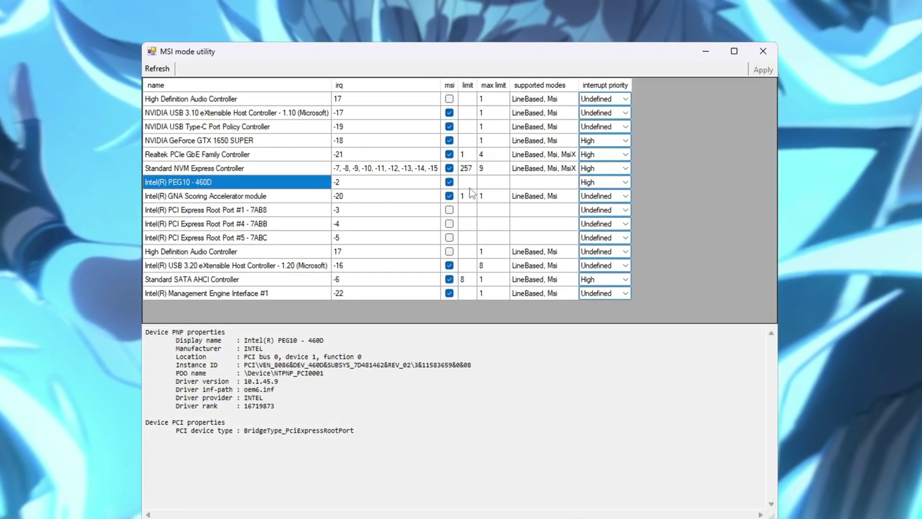
left_click(606, 182)
left_click(606, 219)
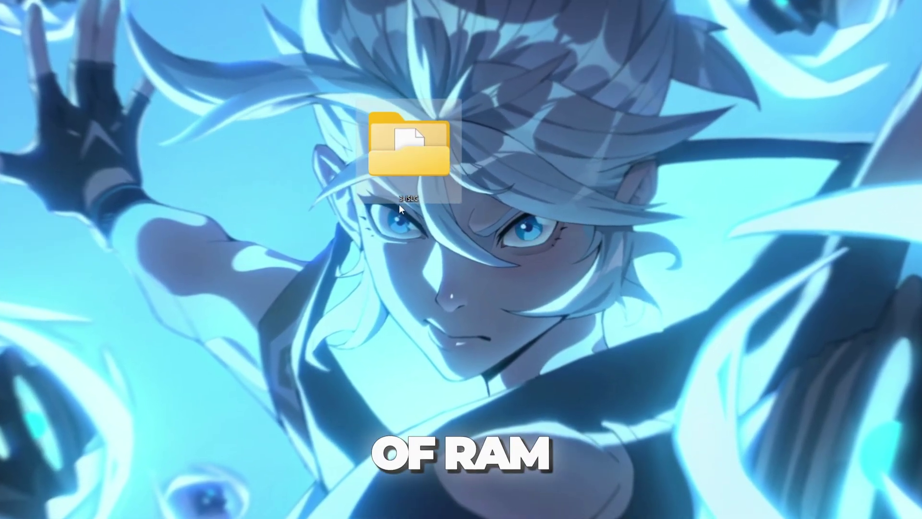
Open the 3-ISLC folder, launch Intelligent standby list cleaner ISLC.exe, and minimize the folder window
double_click(408, 152)
left_click(354, 154)
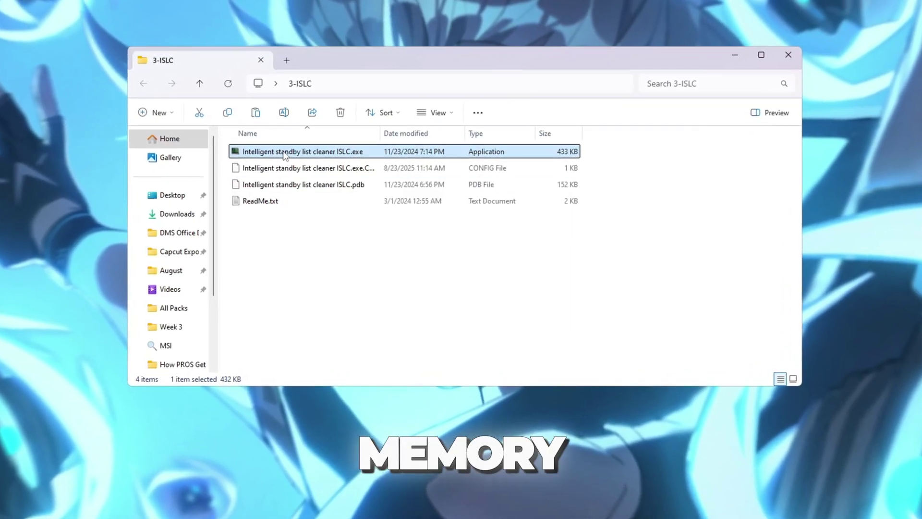
double_click(301, 151)
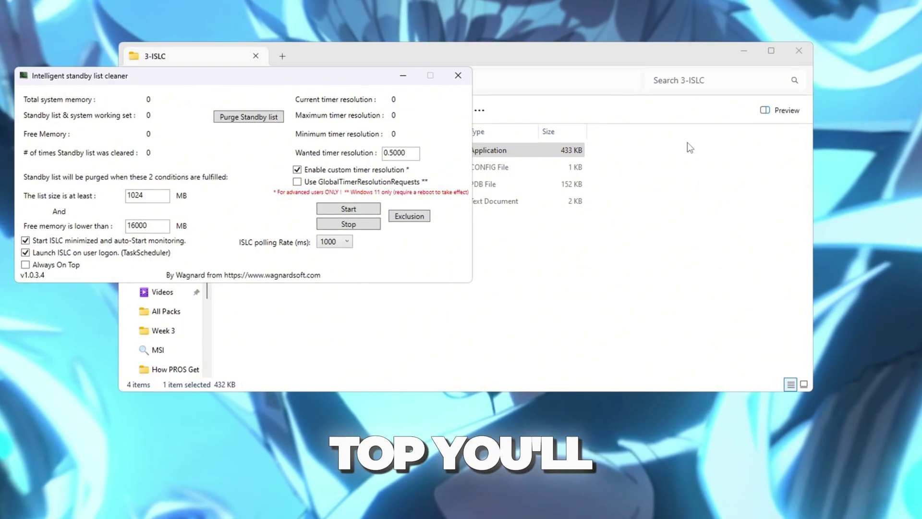
left_click(748, 49)
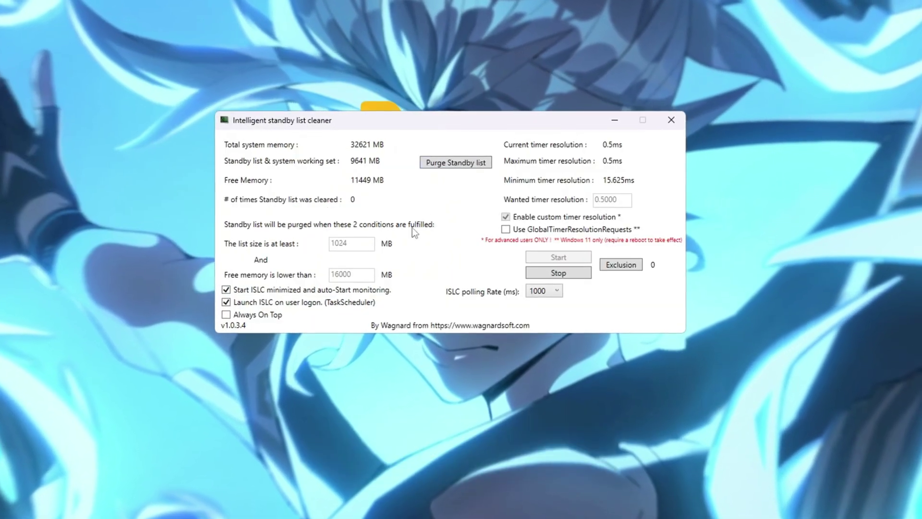
Stop ISLC monitoring and keep free memory at 16000 MB, wanted timer resolution at 0.5000 and the polling rate at 1000 ms
left_click(566, 273)
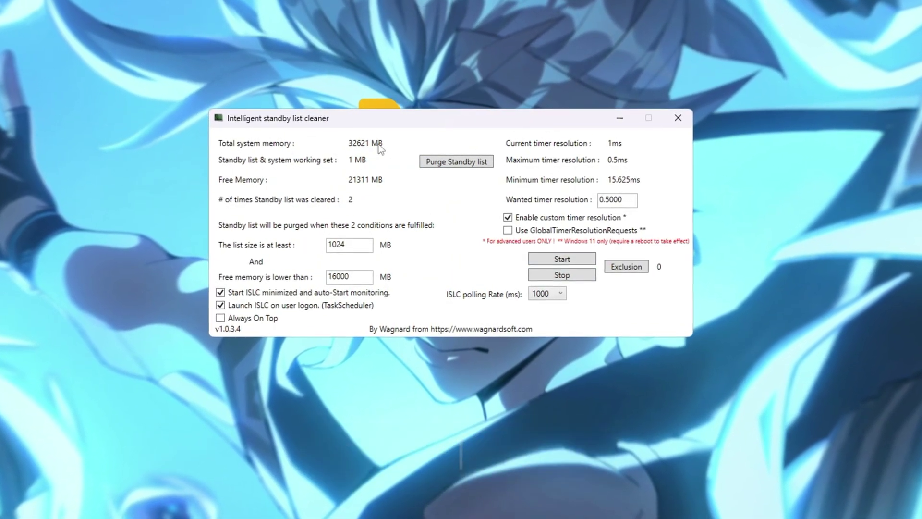
left_click_drag(349, 277, 285, 288)
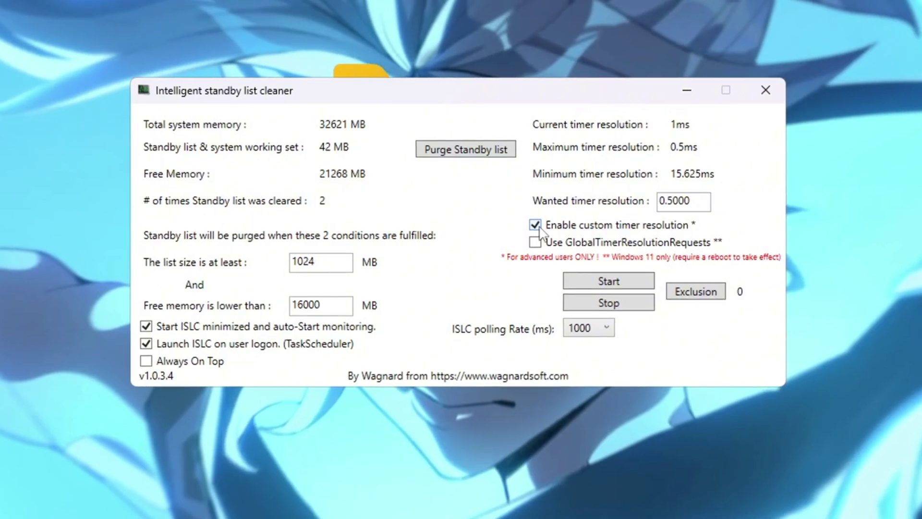
double_click(682, 202)
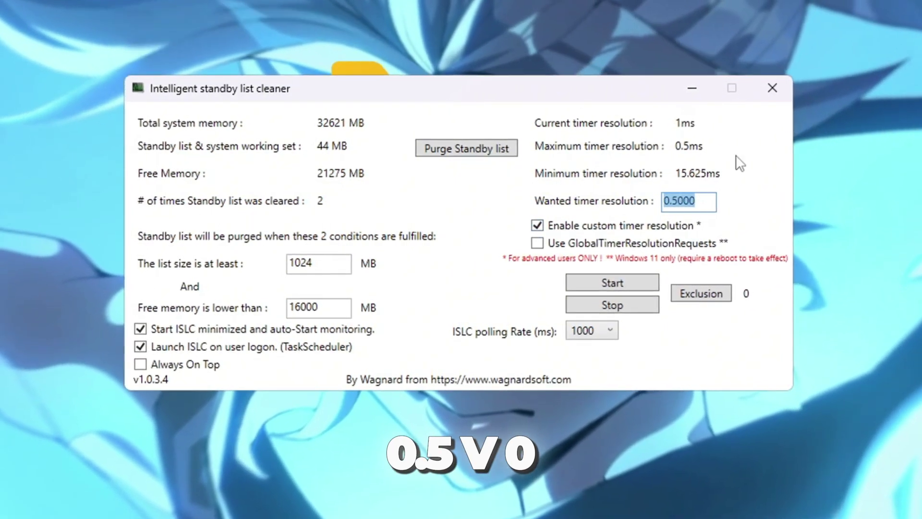
left_click(581, 331)
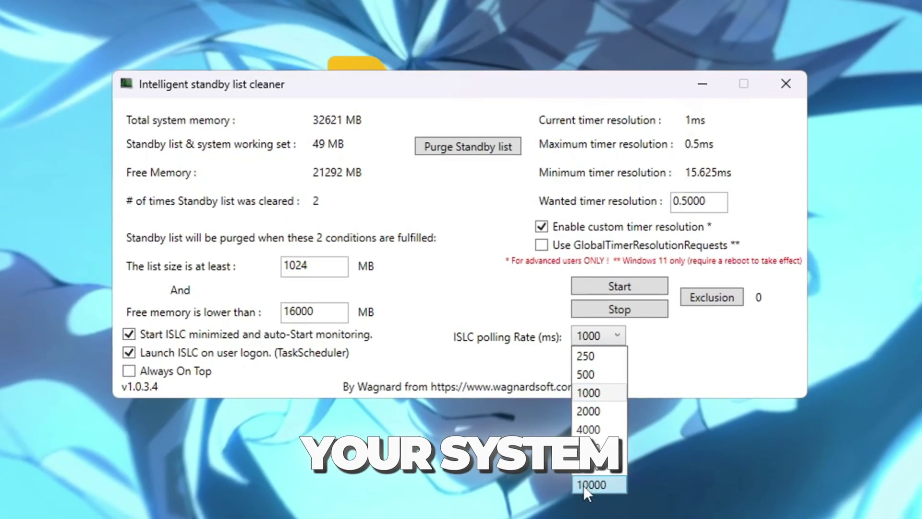
left_click(590, 396)
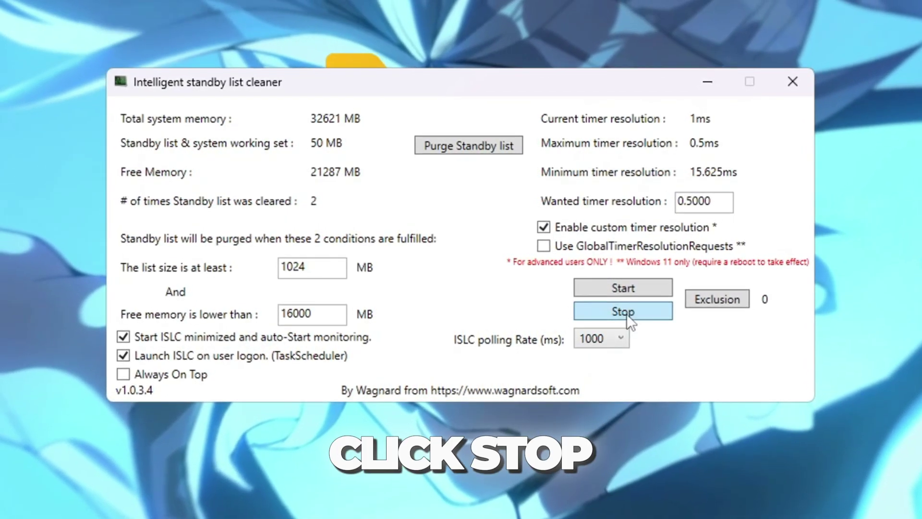
Start ISLC monitoring and purge the standby list
left_click(625, 287)
left_click(458, 146)
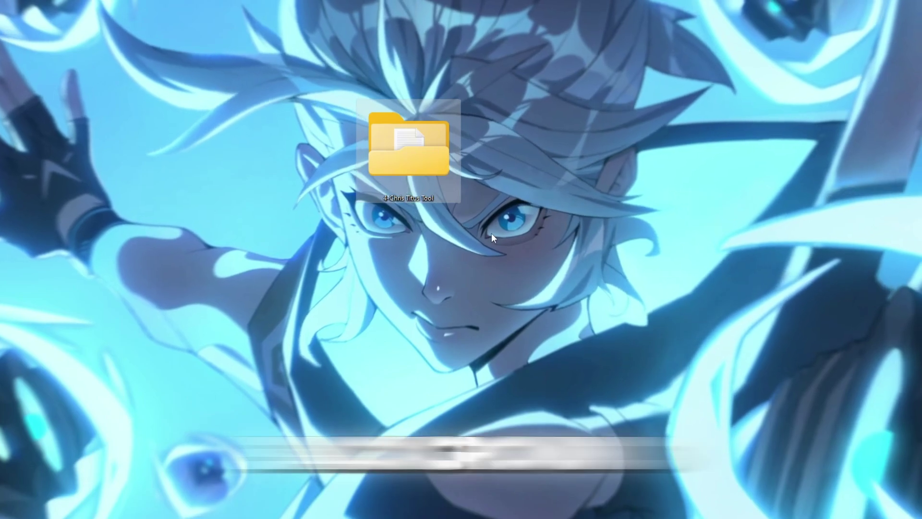
double_click(410, 165)
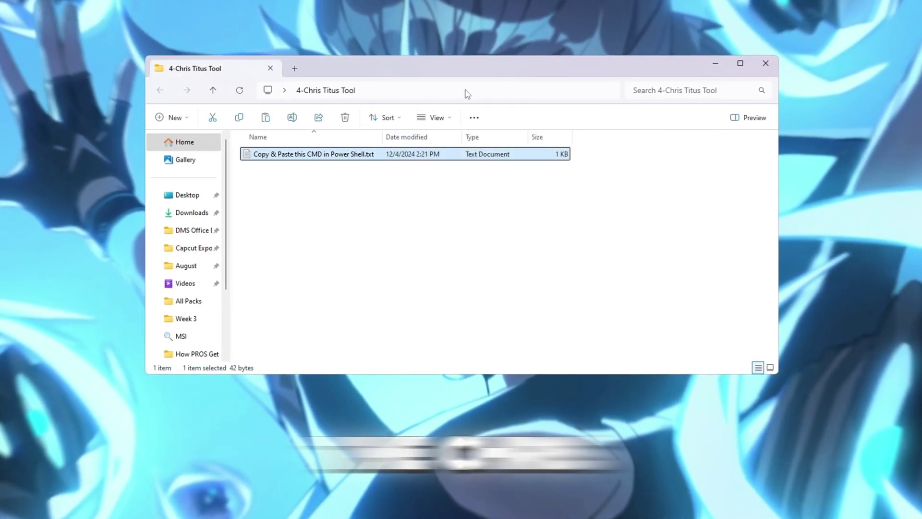
double_click(353, 155)
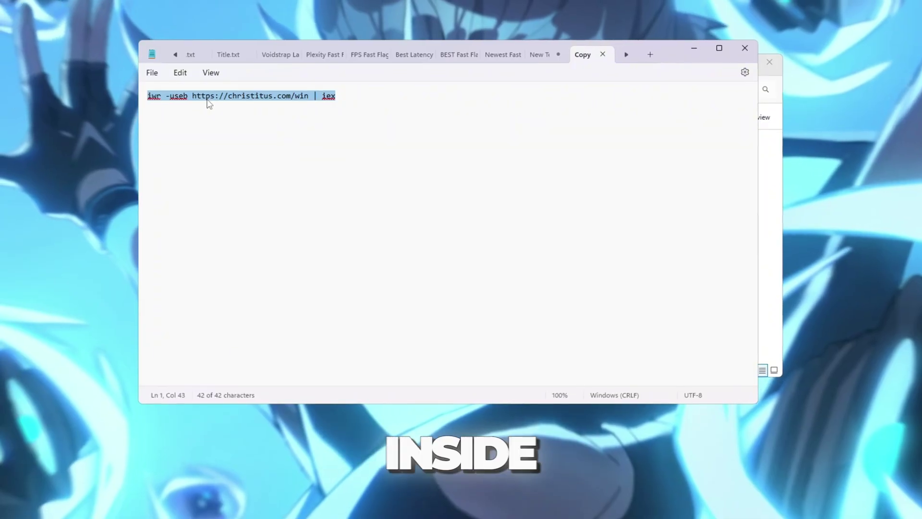
key("super")
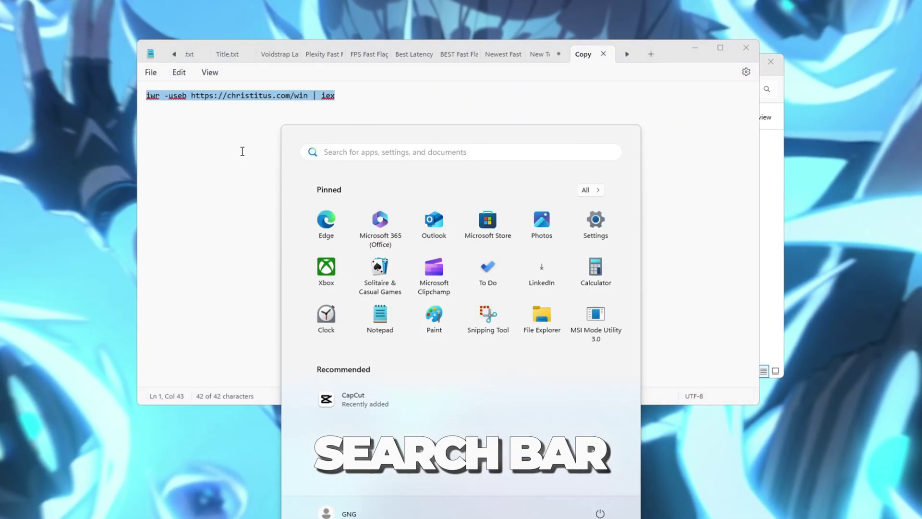
type("pow")
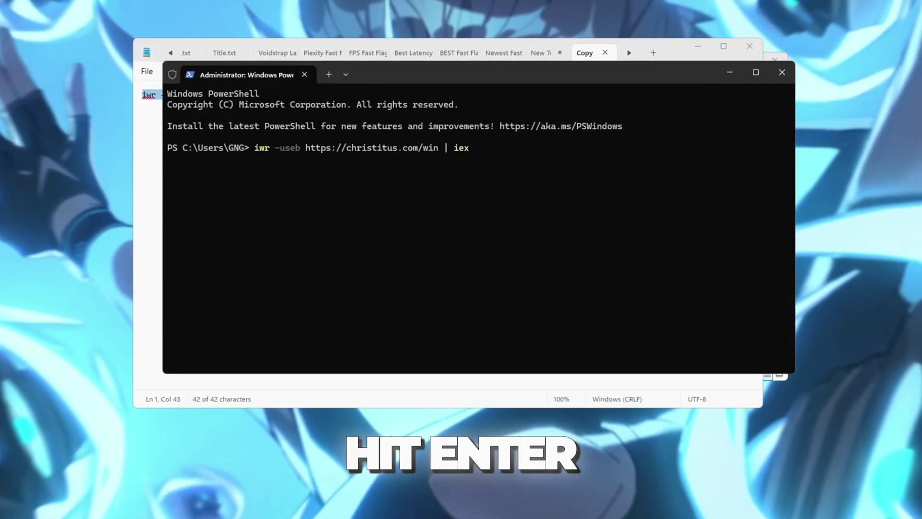
key("Return")
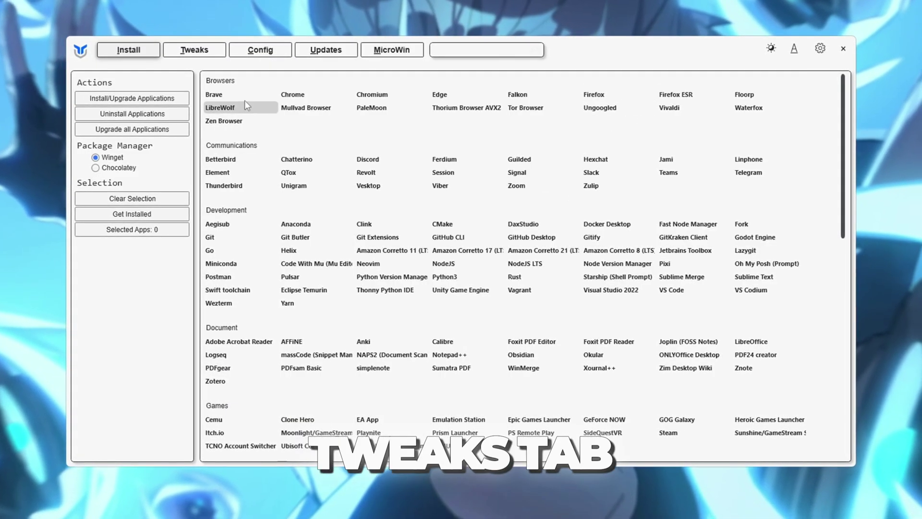
Open the Tweaks page and review the essential tweaks, advanced tweaks, customization preferences and performance plans
left_click(194, 48)
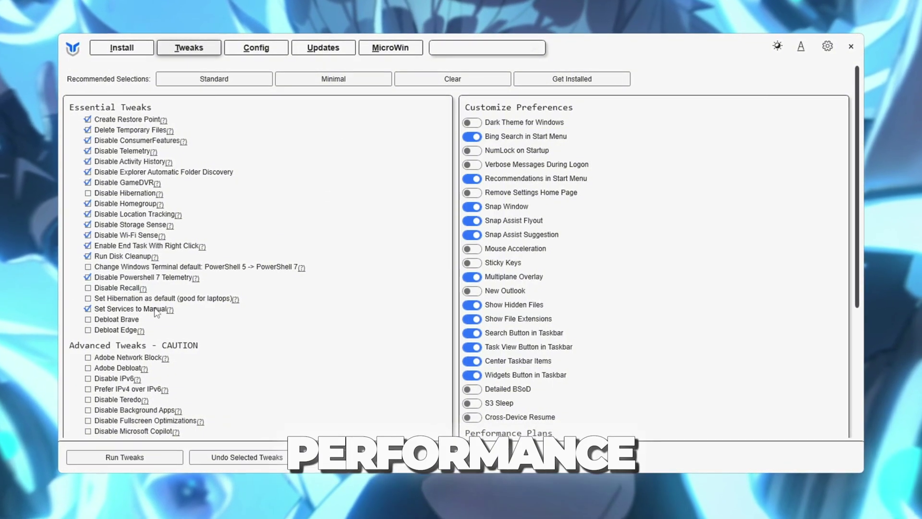
scroll(522, 307, "down", 3)
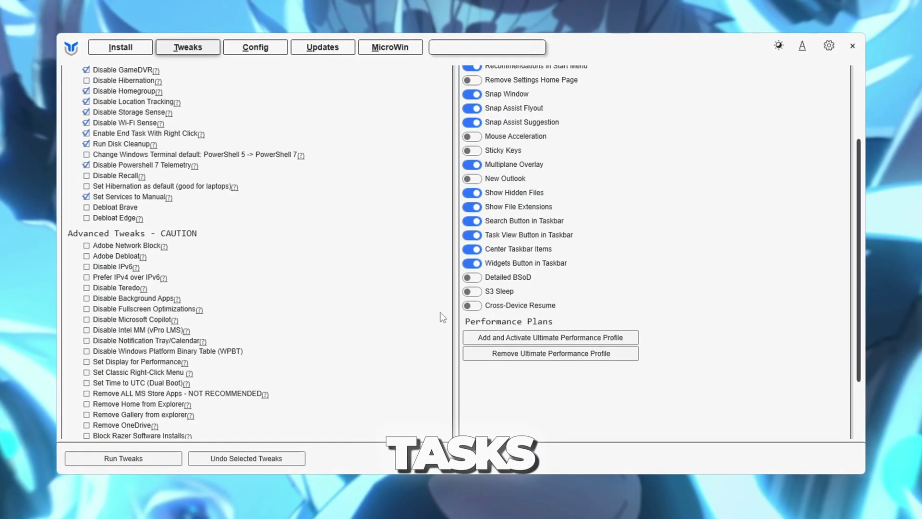
scroll(338, 230, "up", 3)
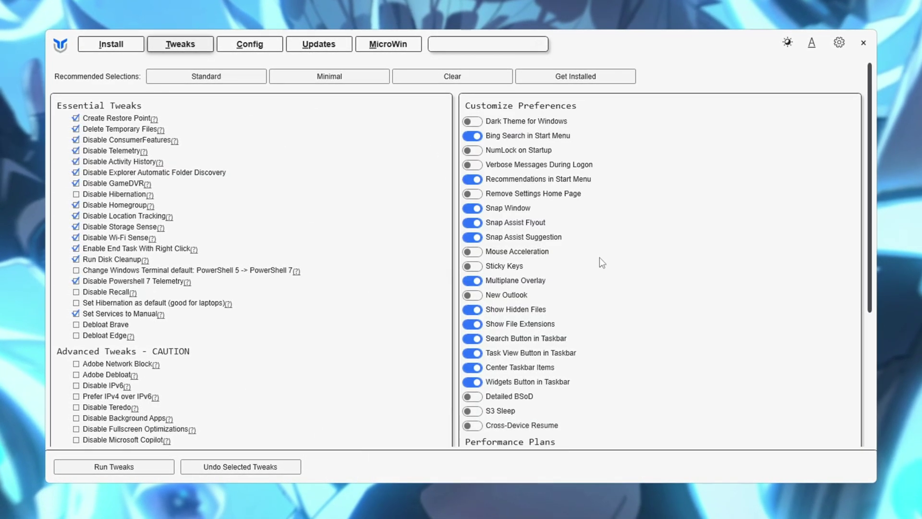
scroll(602, 262, "down", 5)
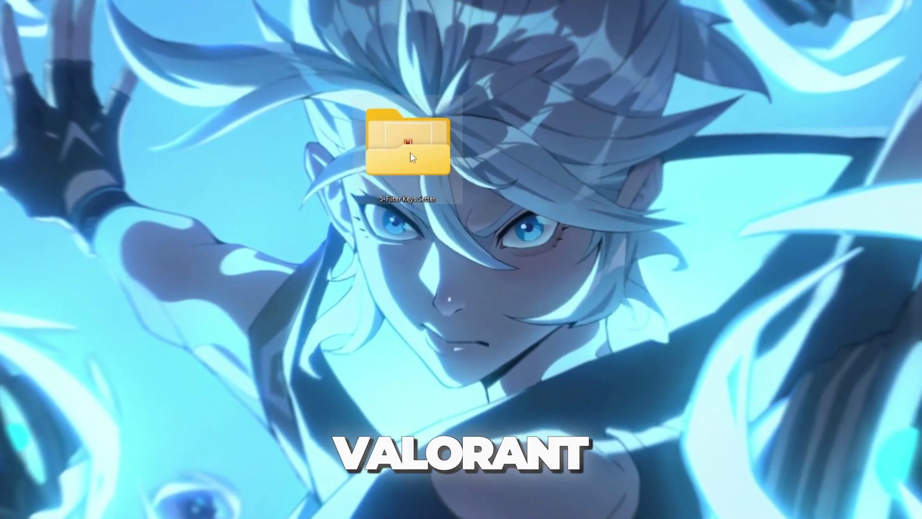
Open the 5-Filter Keys Setter folder, launch FilterKeysSetter.exe, and close the folder window
double_click(410, 152)
left_click(410, 152)
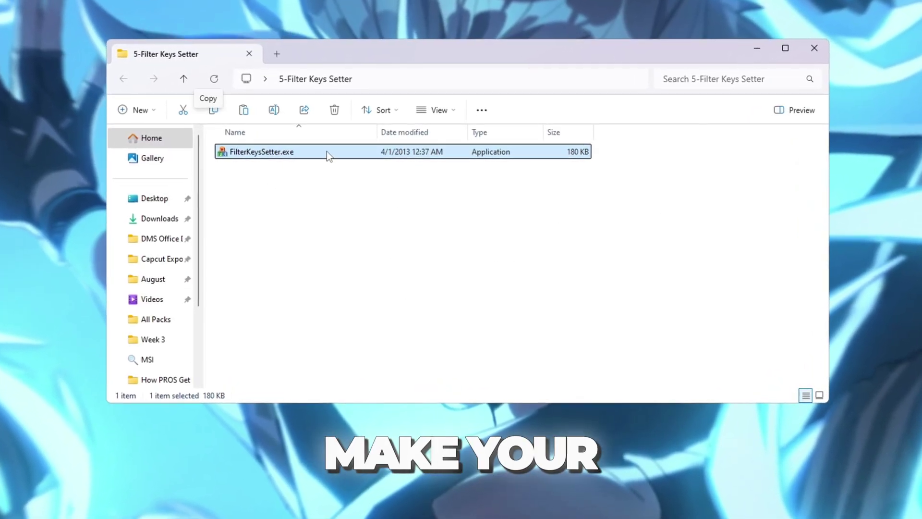
double_click(327, 151)
left_click(810, 49)
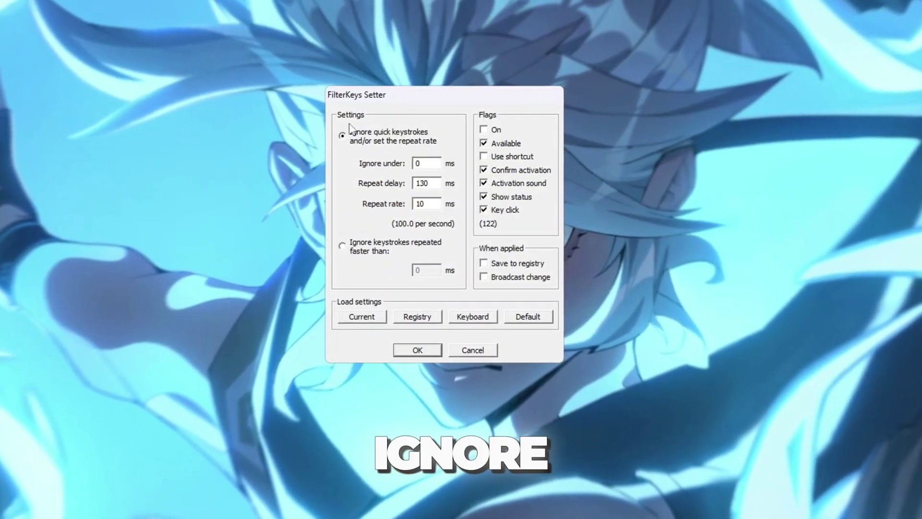
Keep ignore under at 0 ms, repeat delay at 130 ms and repeat rate at 10 ms, and enable saving to the registry
left_click(383, 170)
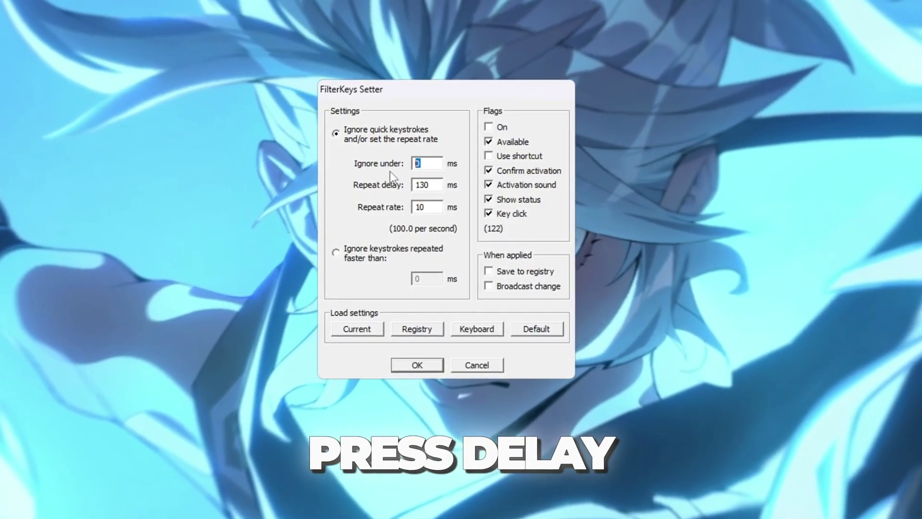
key("Tab")
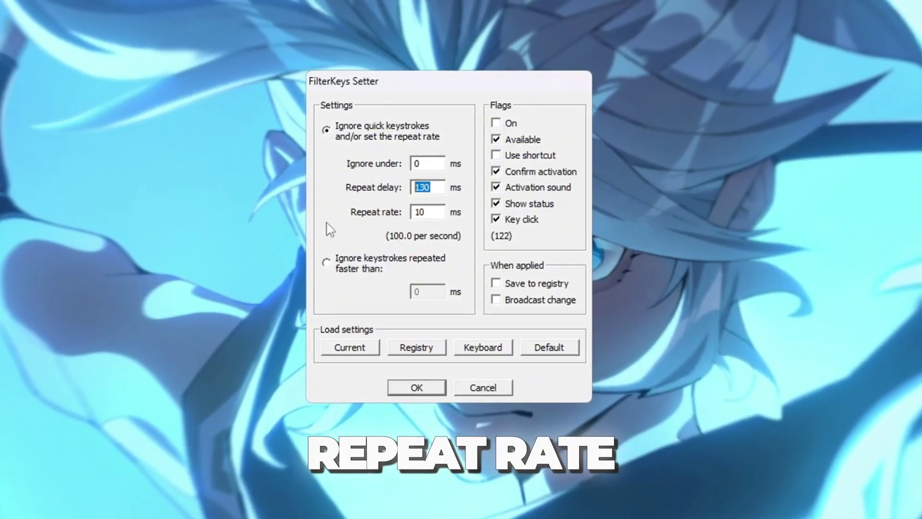
key("Tab")
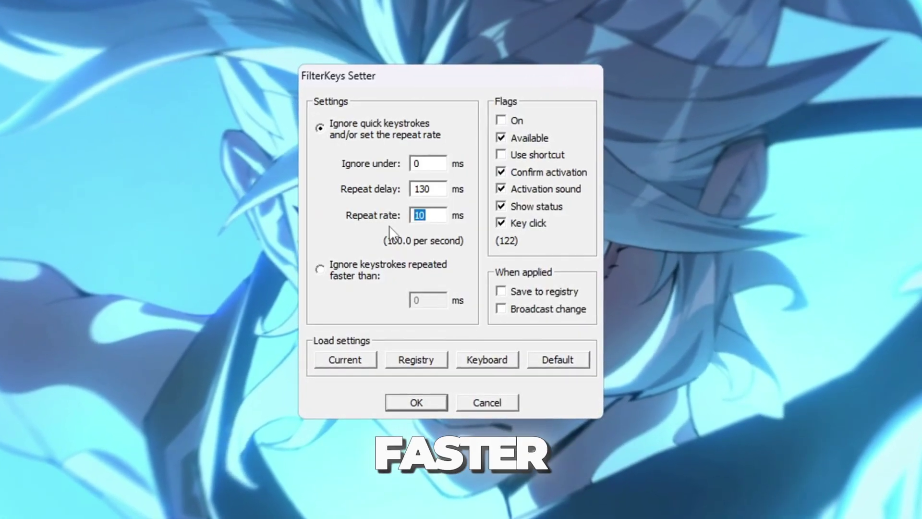
left_click(428, 214)
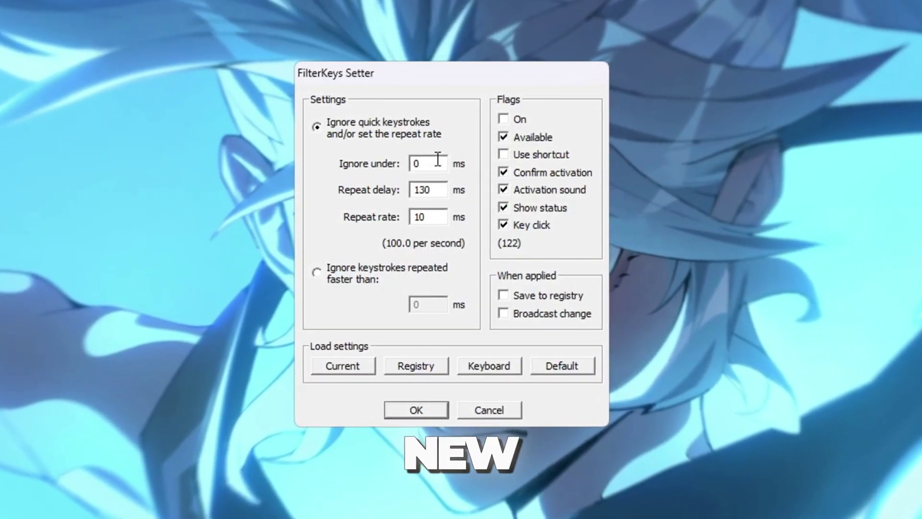
left_click(504, 300)
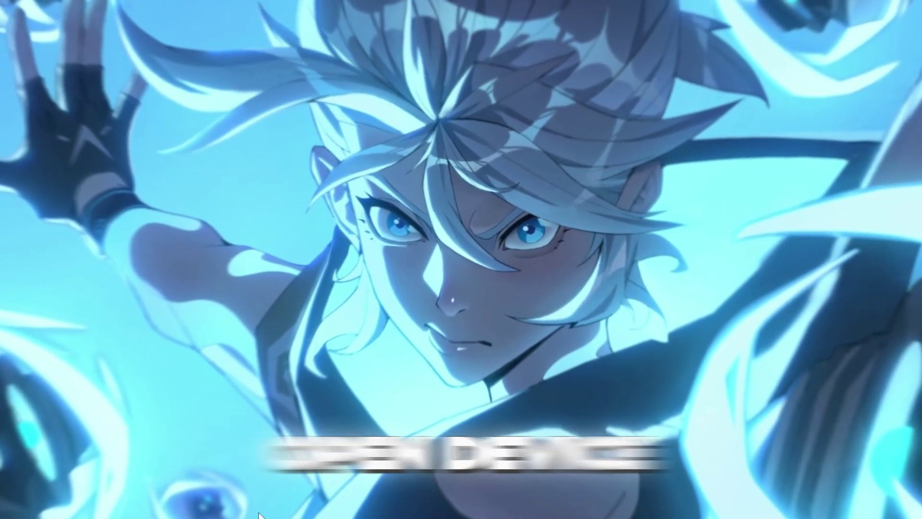
Open Device Manager and go to the System devices category
key("super+x")
left_click(247, 311)
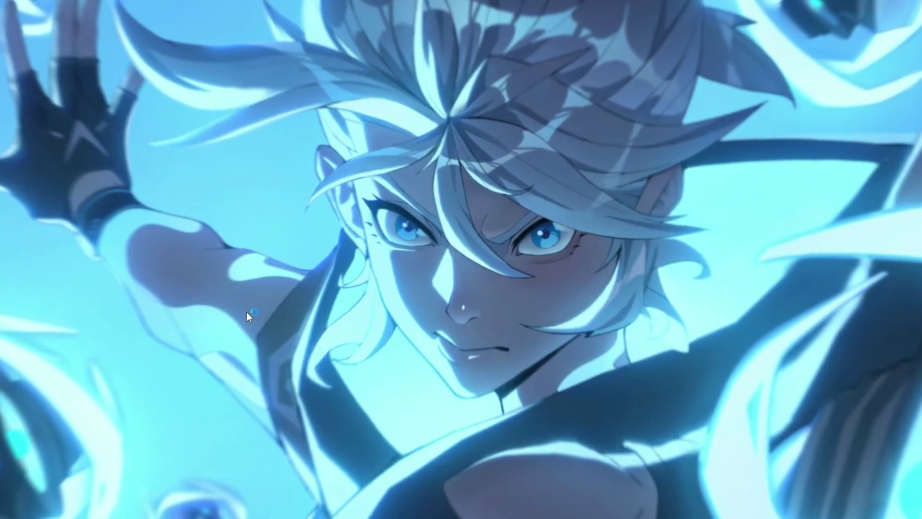
scroll(384, 252, "down", 4)
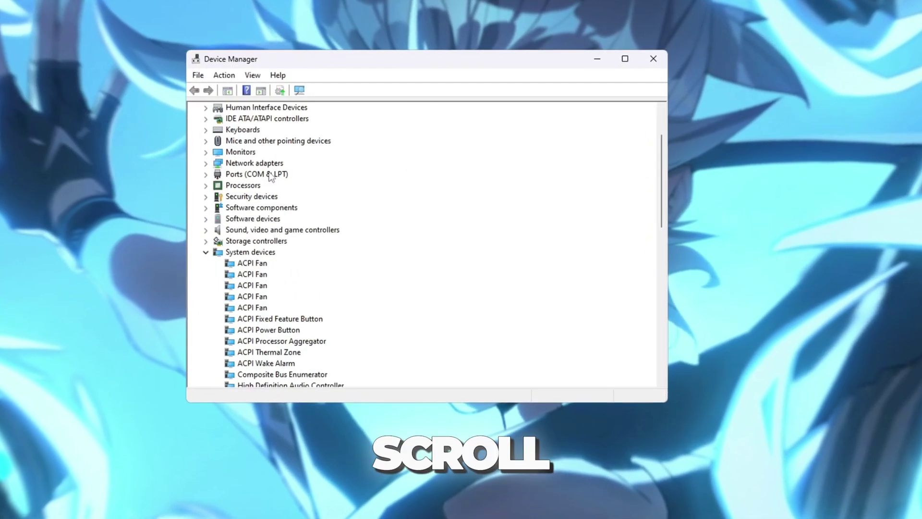